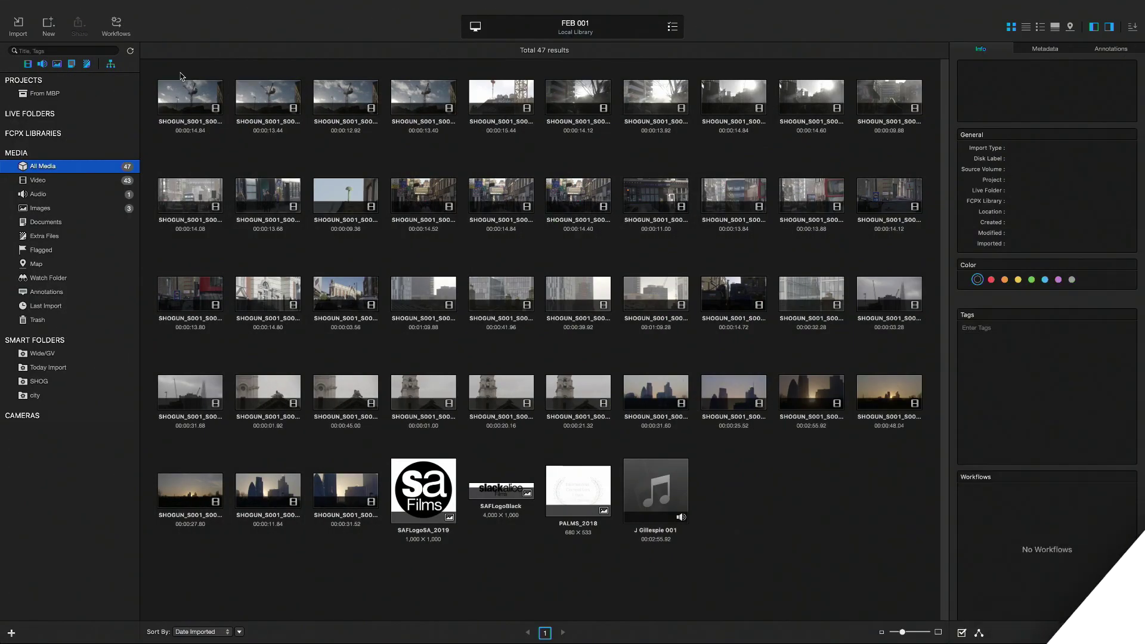
Step: Select clip SHOGUN_S001_S001_T081 in KeyFlow Pro and open its shortcut menu
{"action": "left_click", "coordinate": [174, 92]}
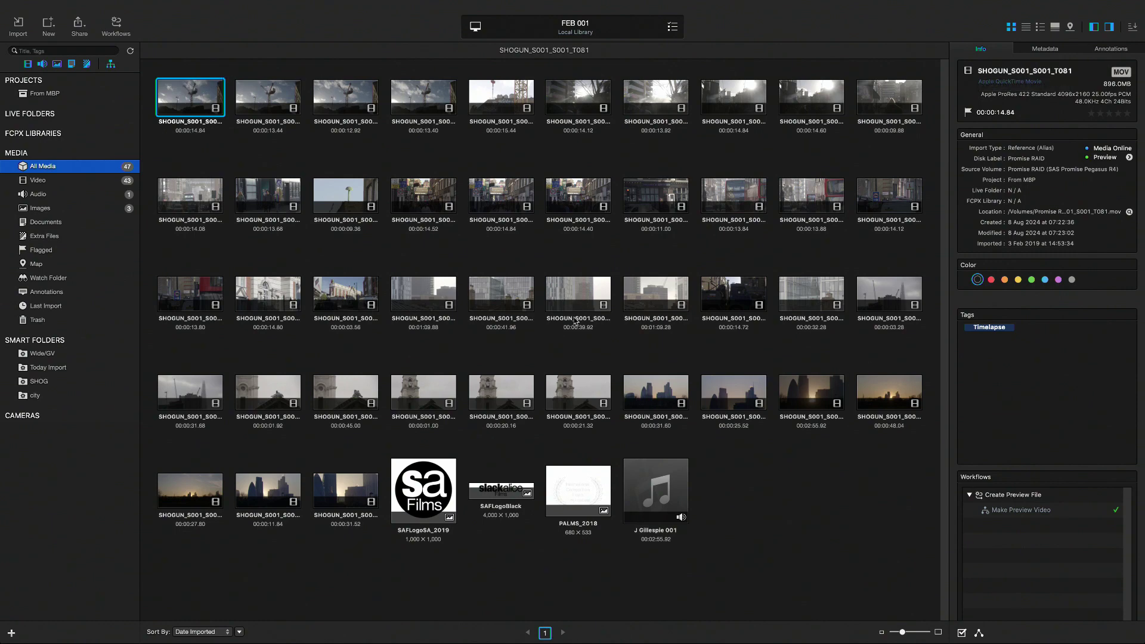
{"action": "right_click", "coordinate": [187, 89]}
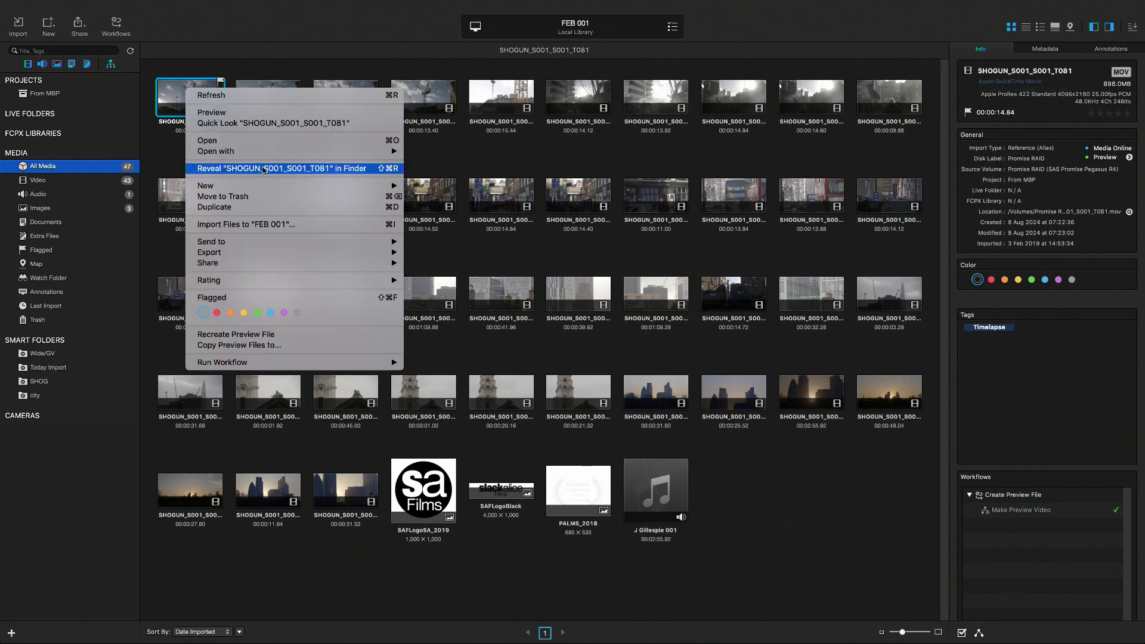
Step: Reveal T081's source in Finder's _4K Shoreditch folder on Promise RAID (65.68 GB), then return
{"action": "left_click", "coordinate": [264, 168]}
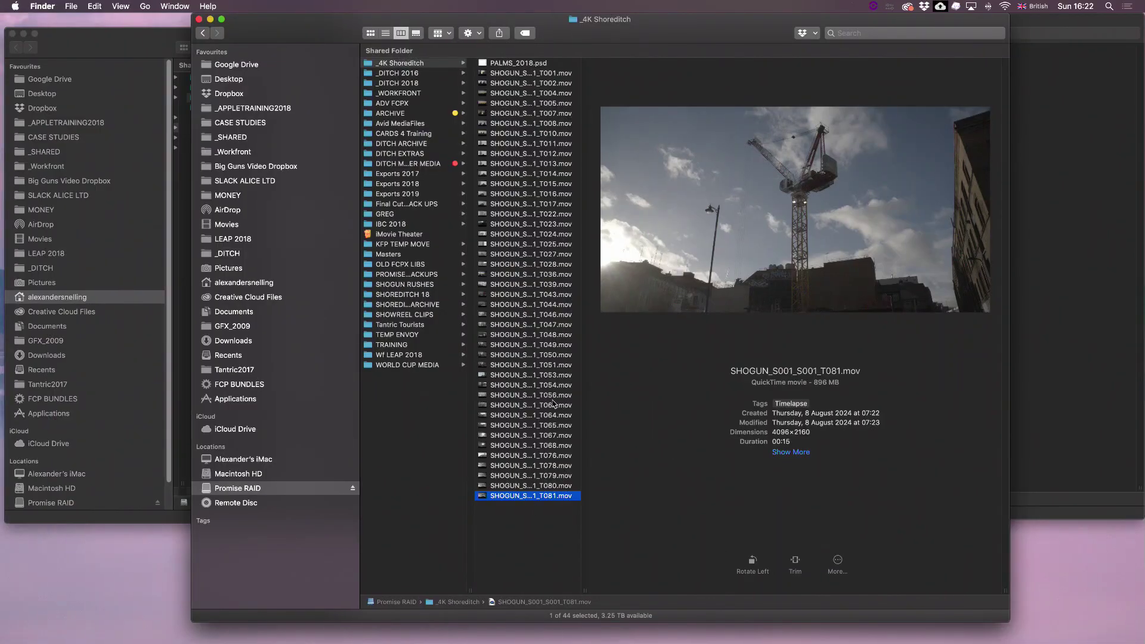
{"action": "left_click", "coordinate": [425, 520]}
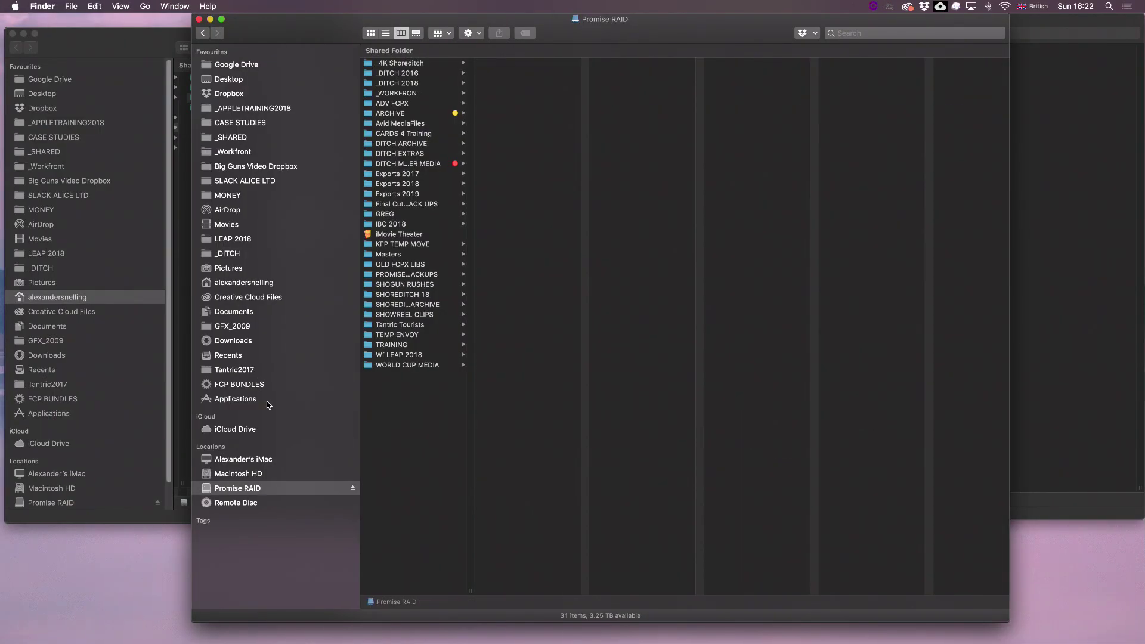
{"action": "left_click", "coordinate": [411, 63]}
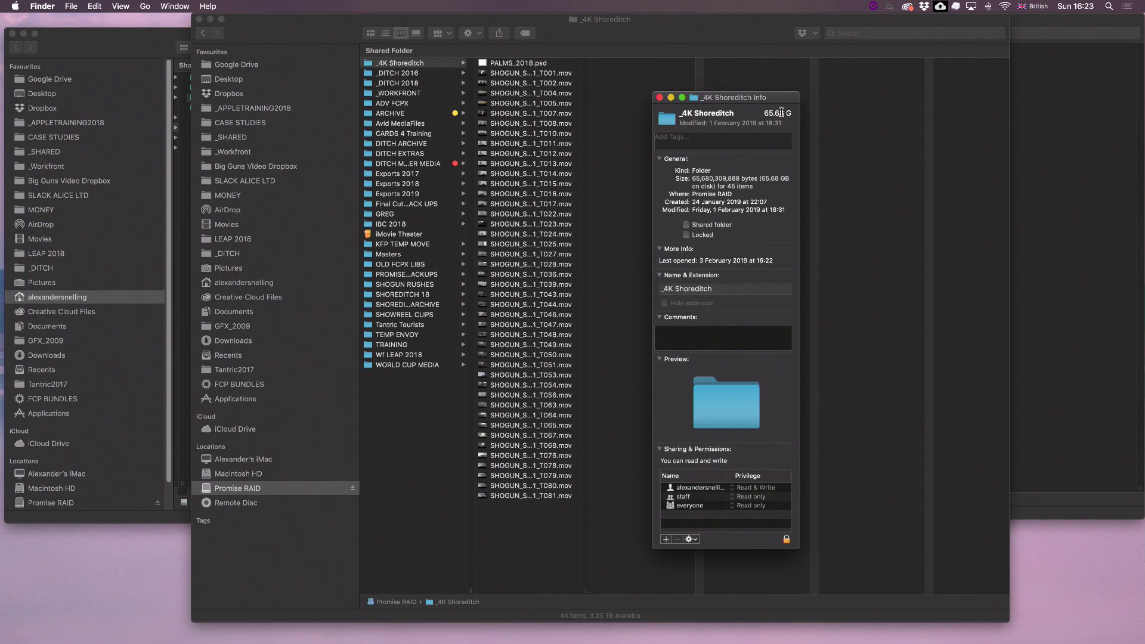
{"action": "key", "text": "super+Tab"}
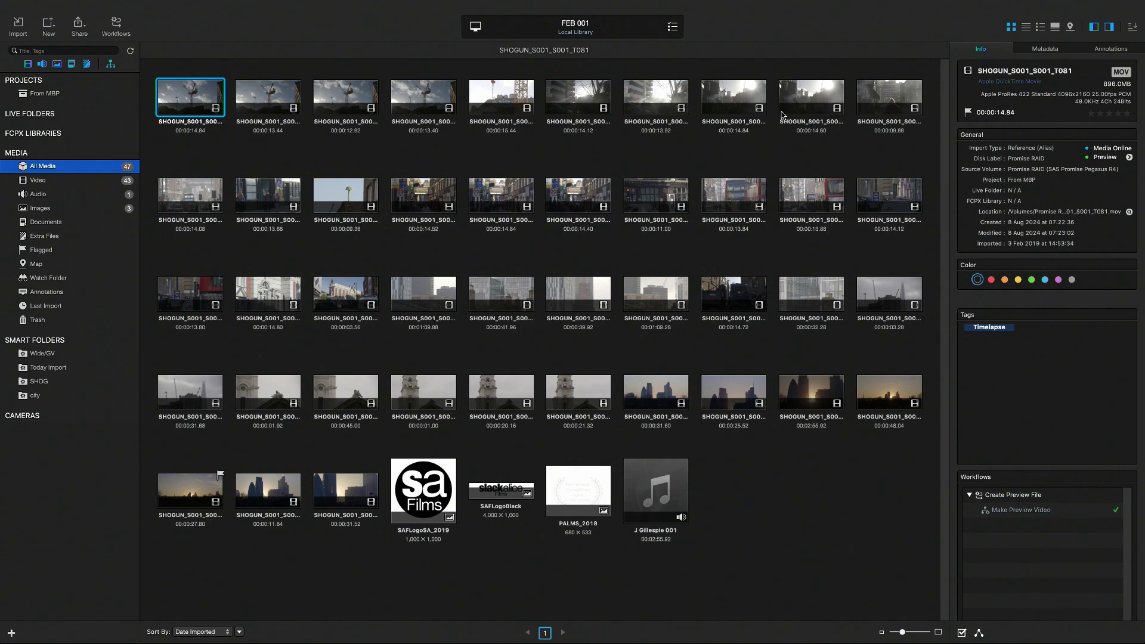
{"action": "left_click", "coordinate": [783, 115]}
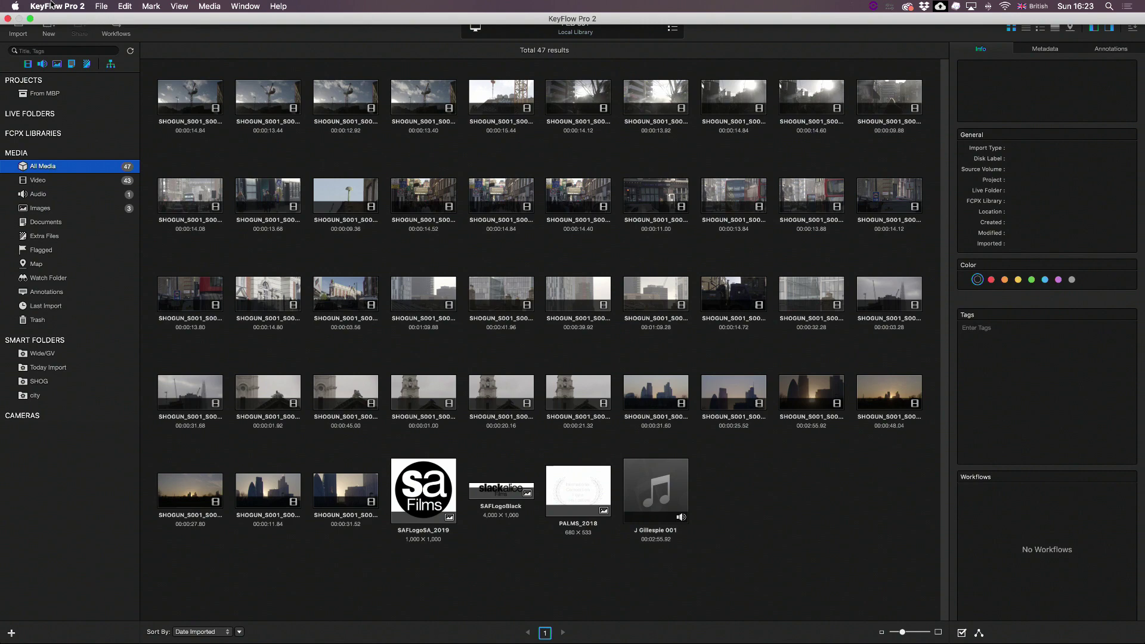
{"action": "left_click", "coordinate": [57, 6]}
{"action": "left_click", "coordinate": [55, 37]}
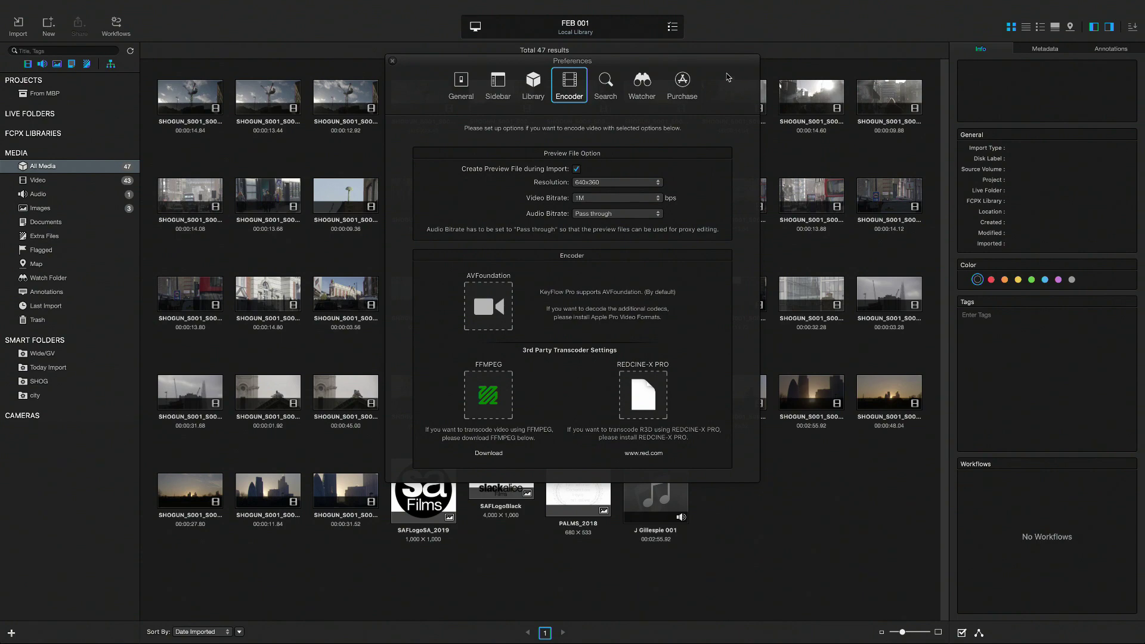
{"action": "left_click_drag", "start_coordinate": [725, 69], "coordinate": [745, 52]}
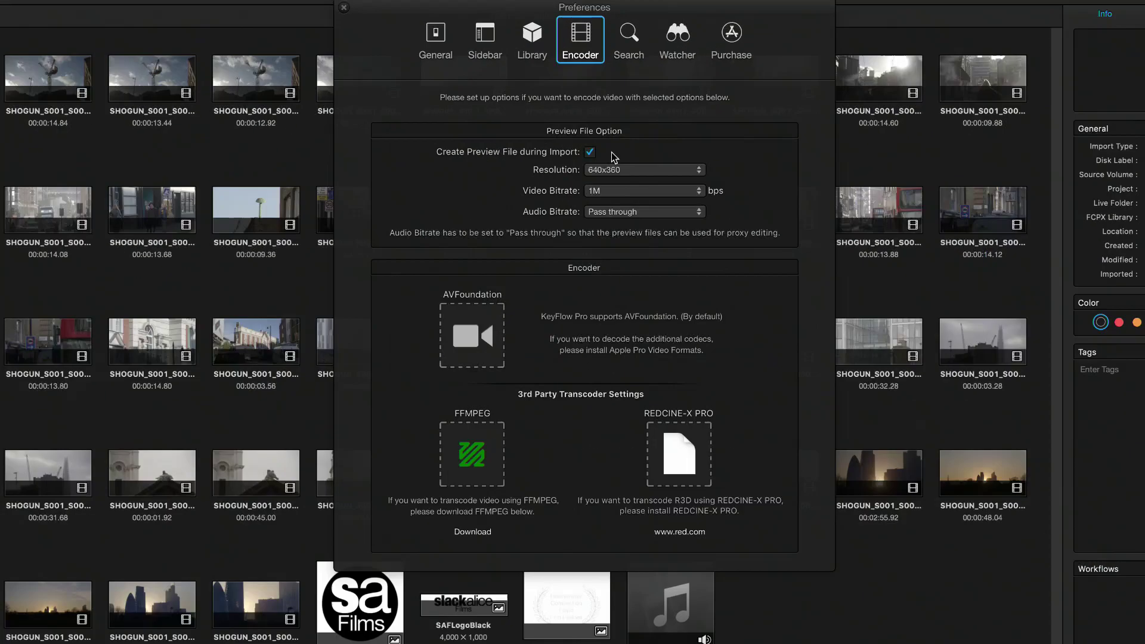
{"action": "left_click", "coordinate": [601, 181]}
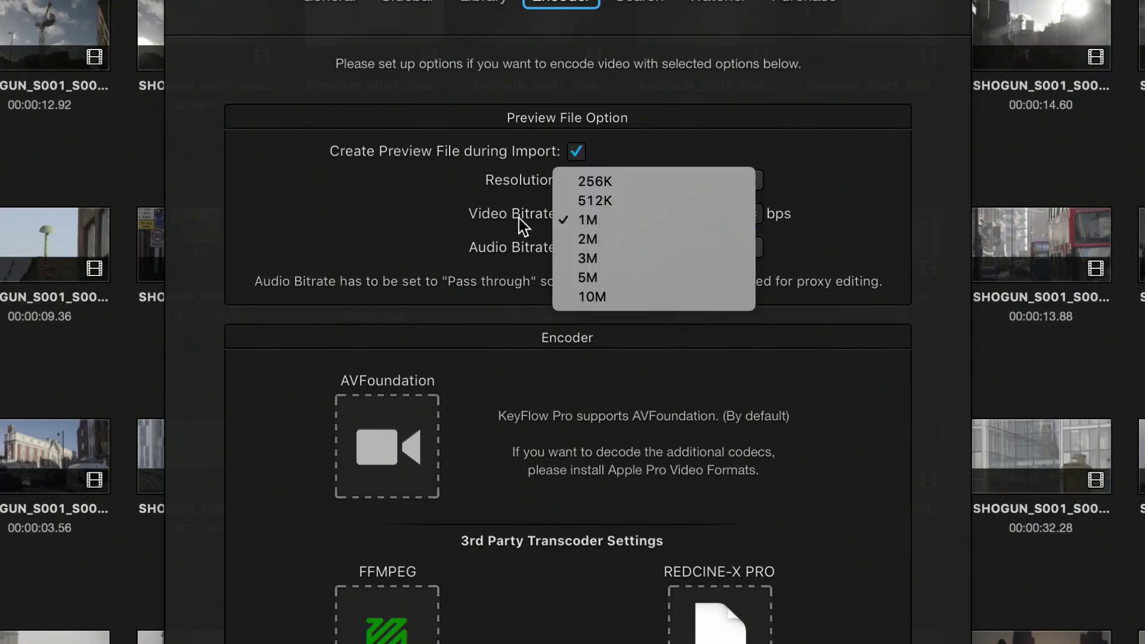
{"action": "left_click", "coordinate": [425, 215]}
{"action": "left_click", "coordinate": [664, 182]}
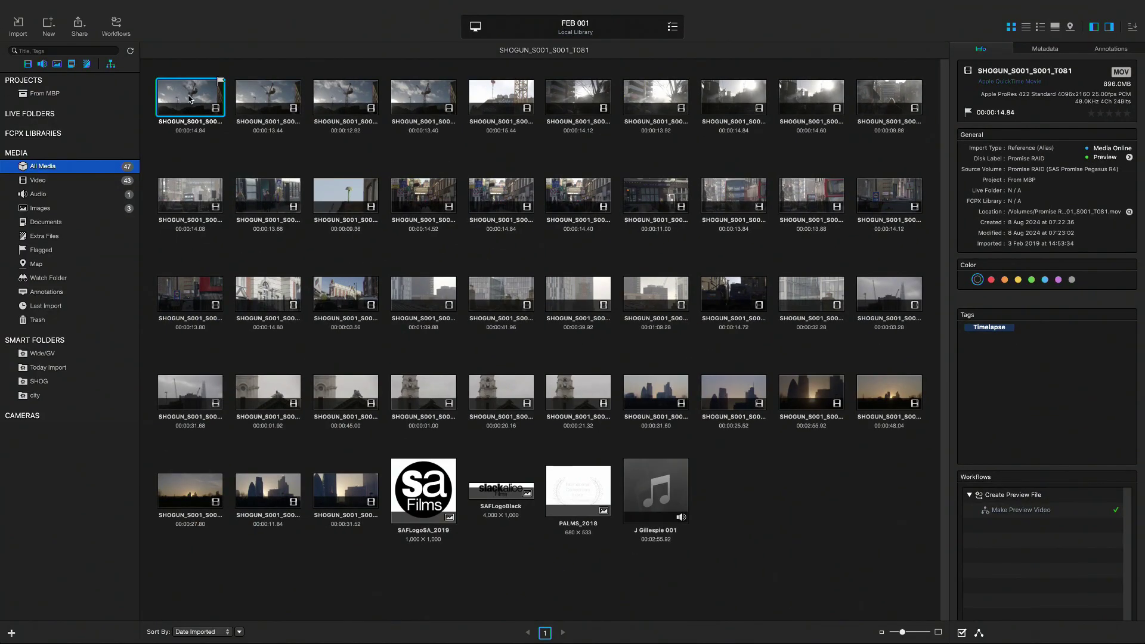
Step: Play clip T081 in the player, then preview it full size with Quick Look
{"action": "double_click", "coordinate": [190, 98]}
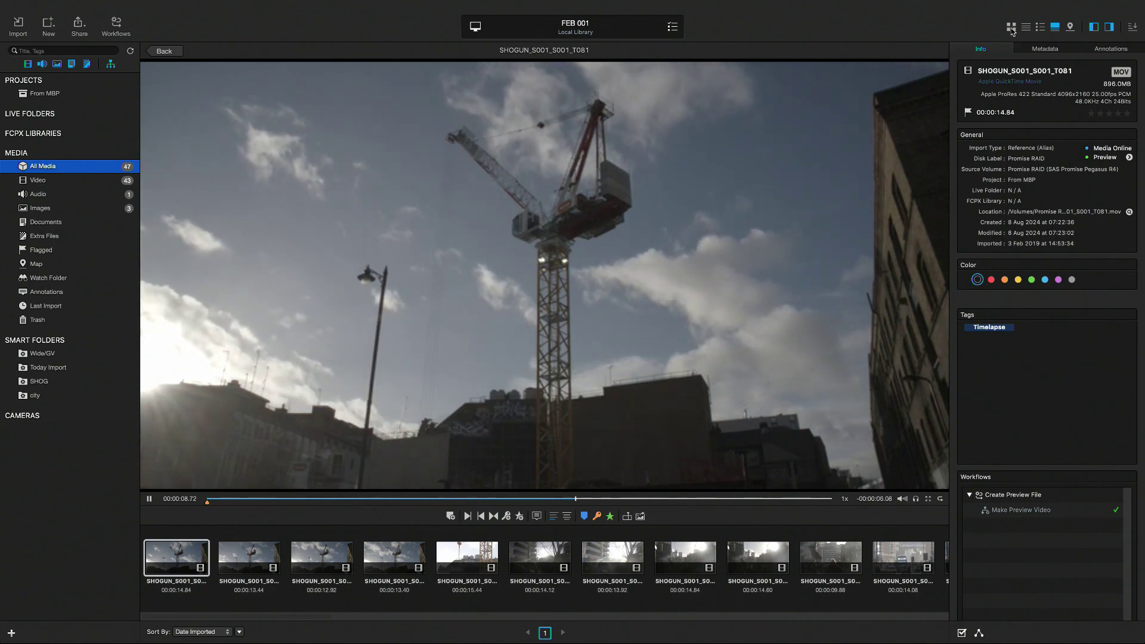
{"action": "left_click", "coordinate": [1012, 27]}
{"action": "left_click", "coordinate": [182, 96]}
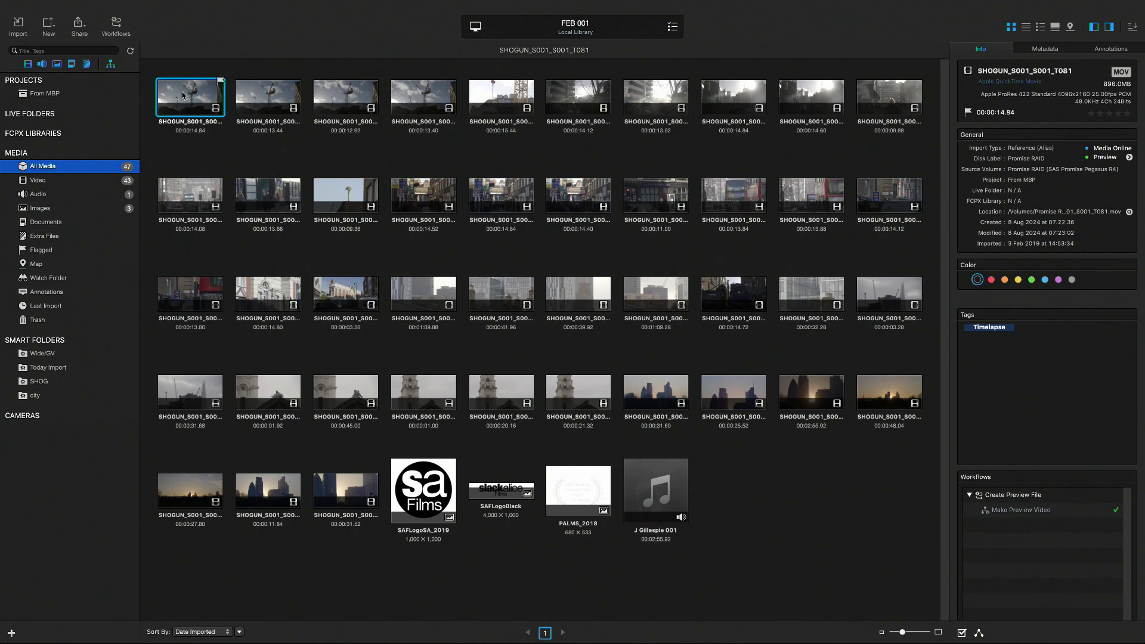
{"action": "key", "text": "space"}
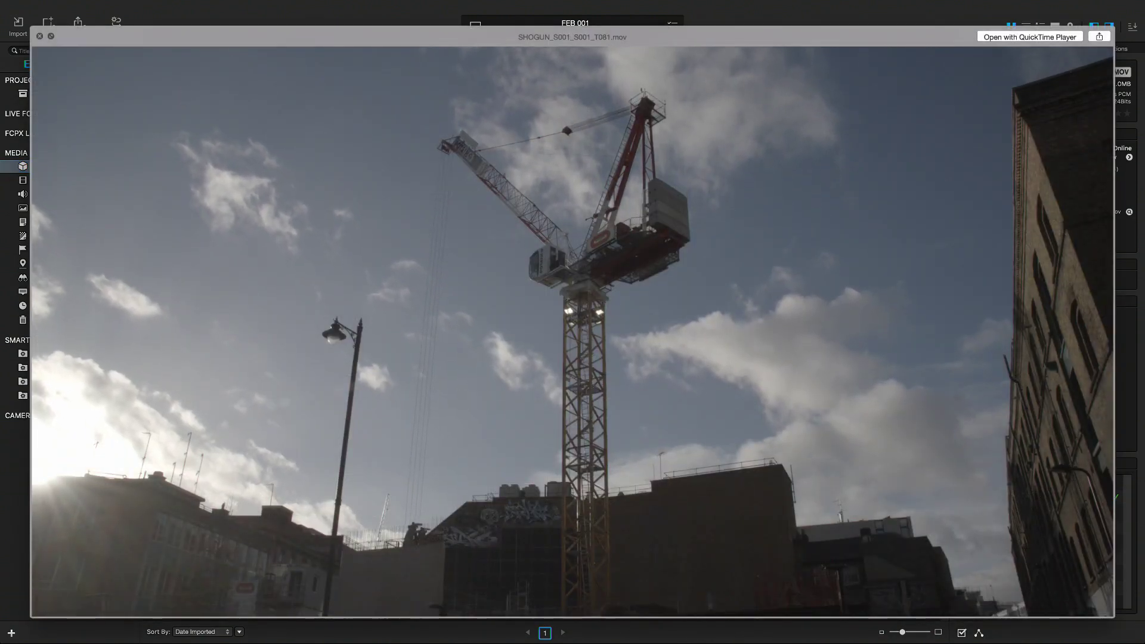
{"action": "key", "text": "space"}
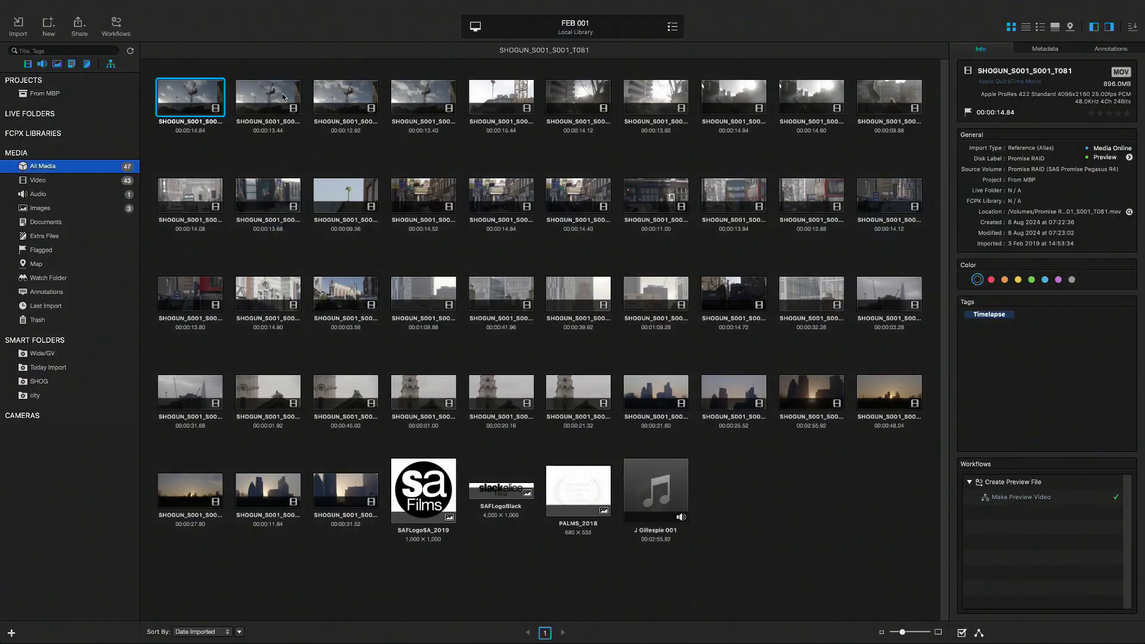
Step: Reopen T081 in the player, return to the grid, and marquee-select all 47 items
{"action": "double_click", "coordinate": [184, 99]}
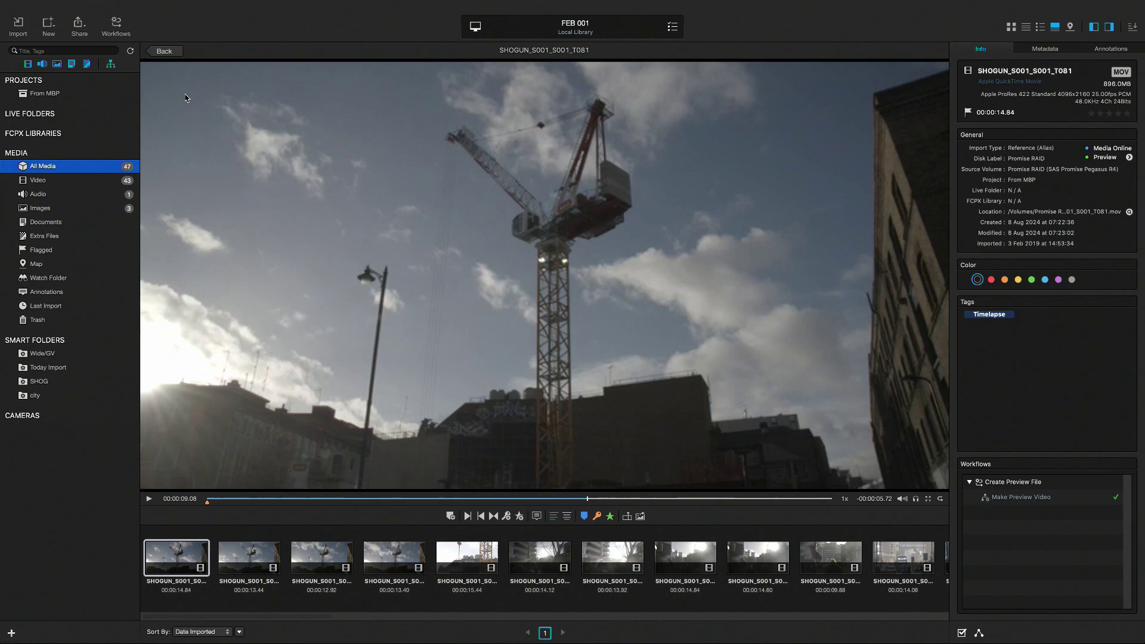
{"action": "key", "text": "Escape"}
{"action": "left_click_drag", "start_coordinate": [160, 67], "coordinate": [933, 565]}
Step: Send the preview files of all 47 selected items to Final Cut Pro X
{"action": "right_click", "coordinate": [194, 89]}
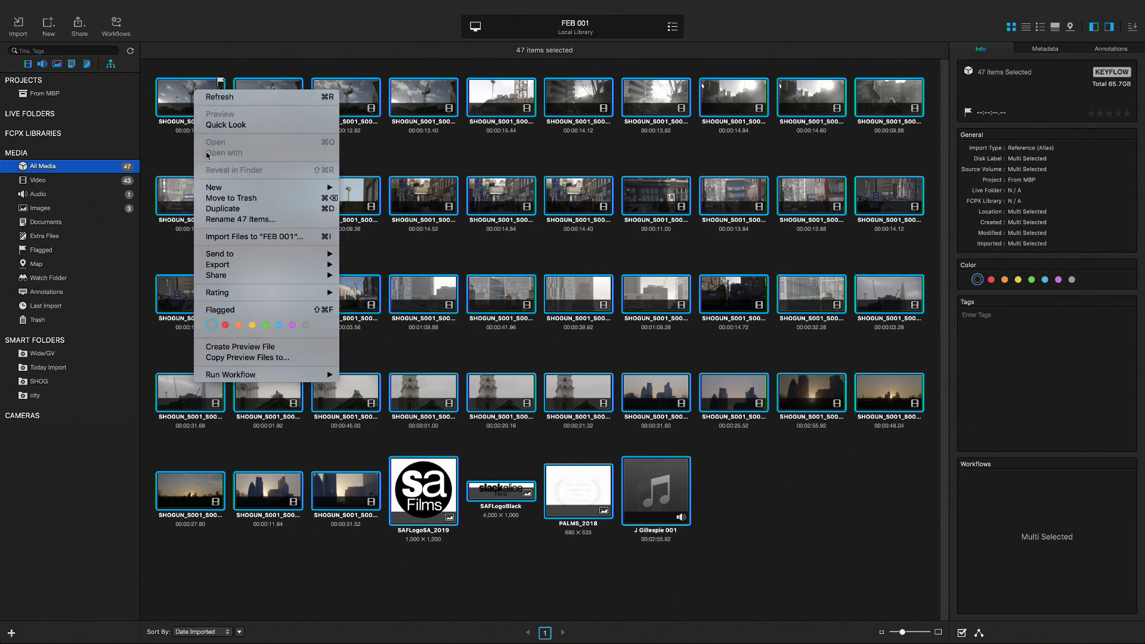
{"action": "mouse_move", "coordinate": [242, 255]}
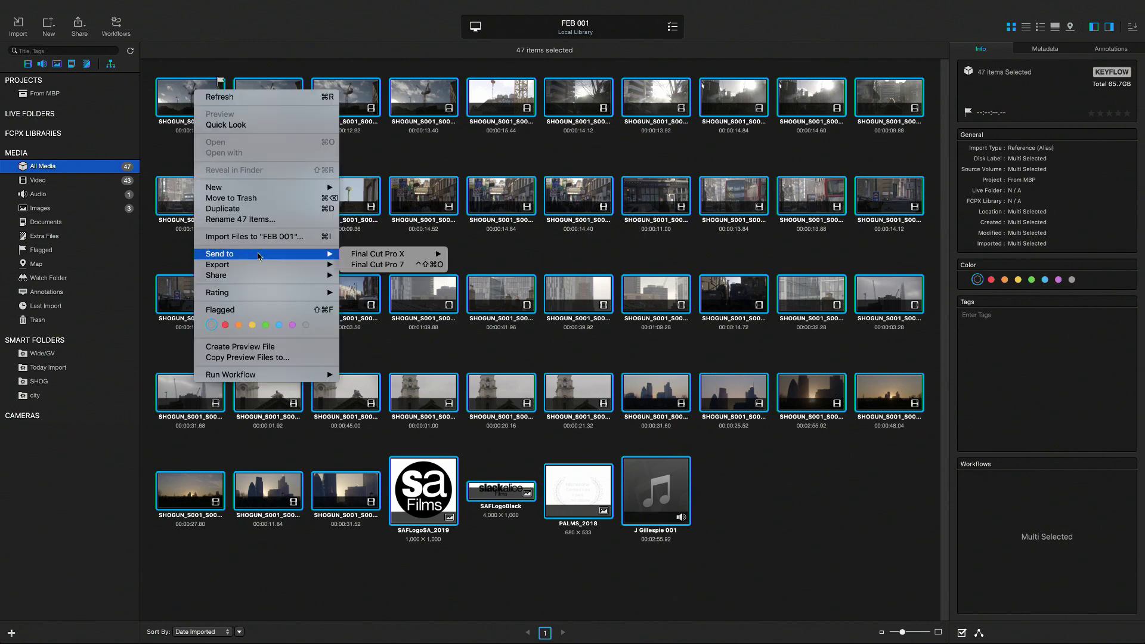
{"action": "mouse_move", "coordinate": [393, 261]}
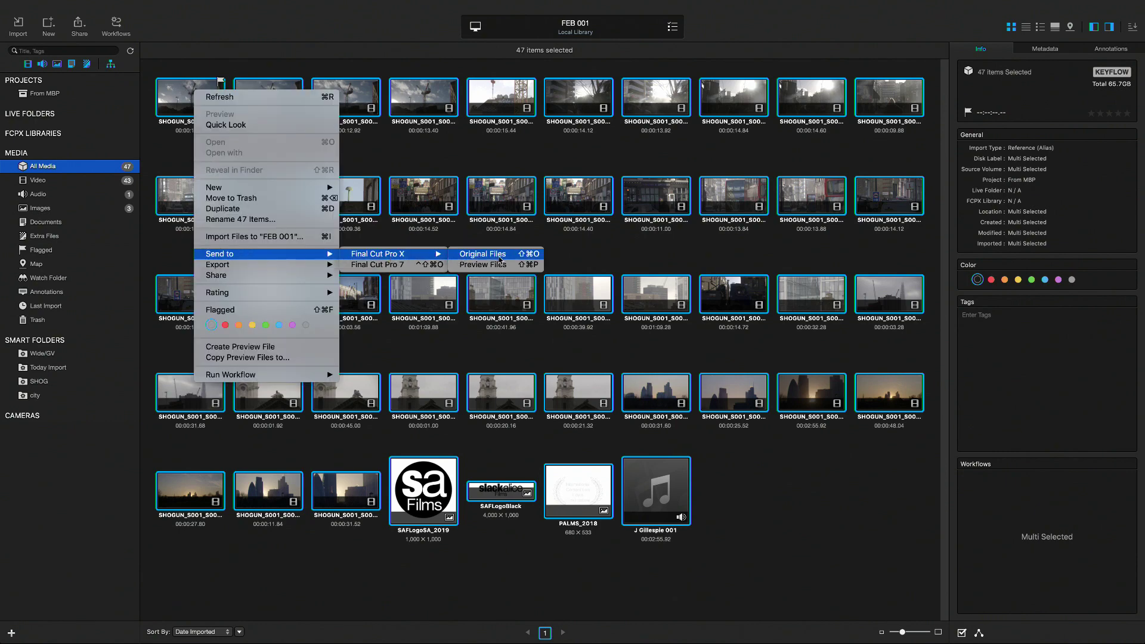
{"action": "left_click", "coordinate": [510, 265]}
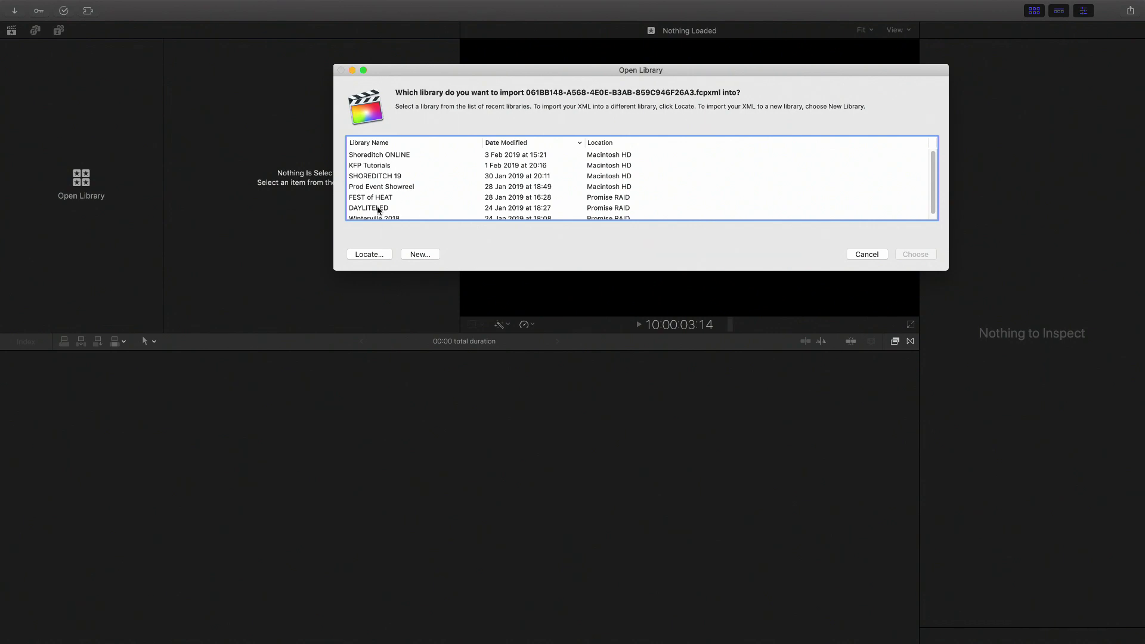
Step: Create a new library named 'Shoreditch OFFLINE' and import the 47 clips into it
{"action": "left_click", "coordinate": [418, 254]}
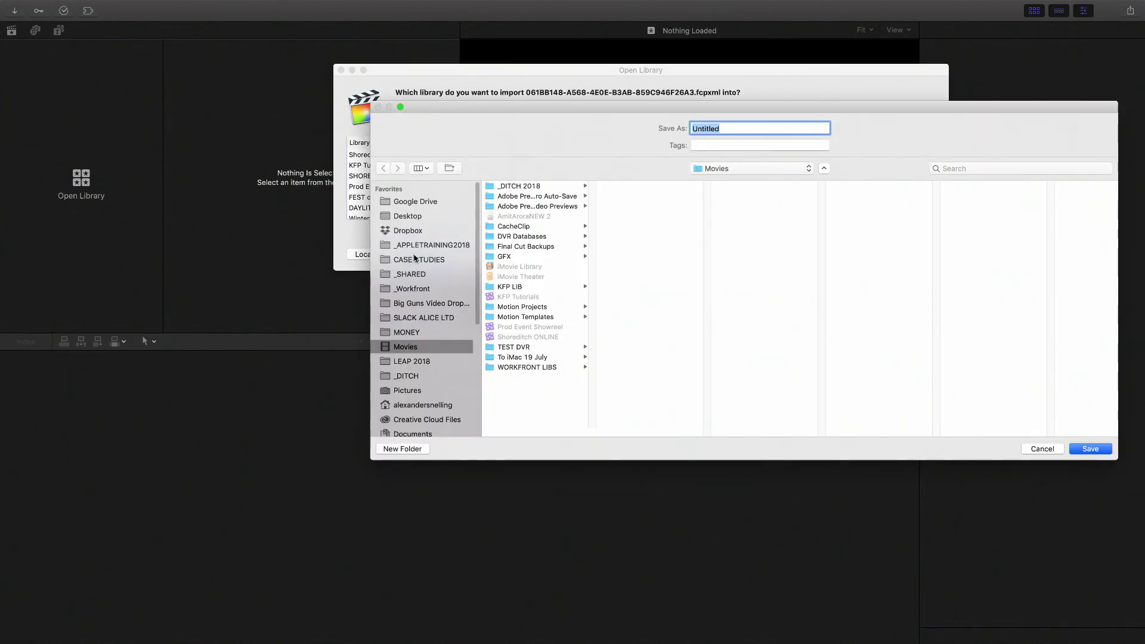
{"action": "type", "text": "Shoreditch OFFLINE"}
{"action": "left_click", "coordinate": [1097, 451]}
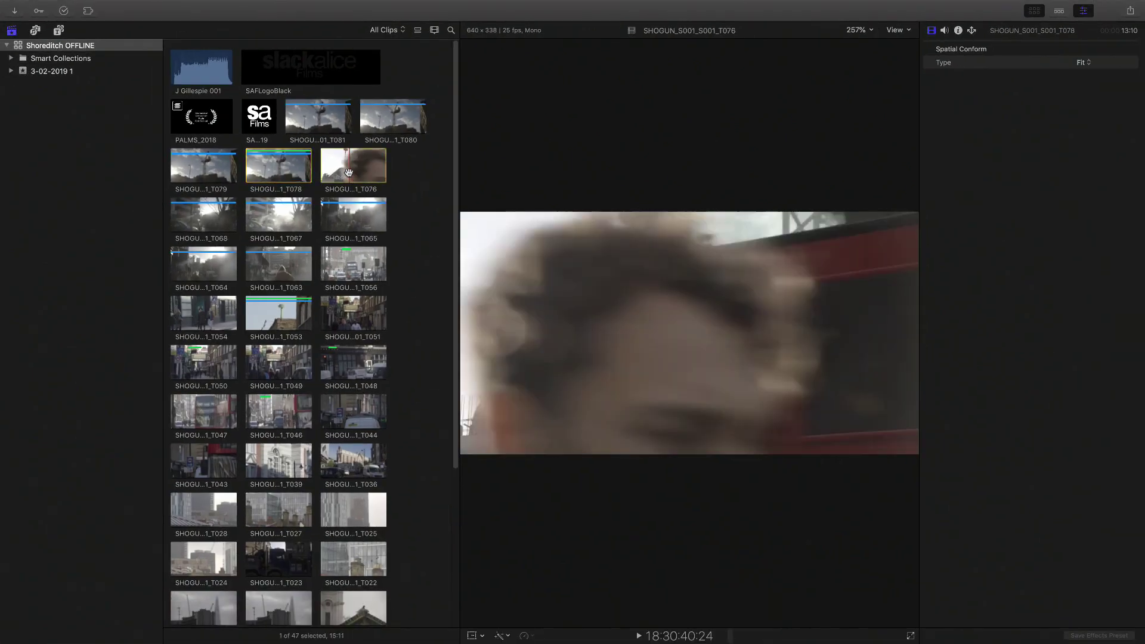
Step: Play imported proxy clips T076 and T056, then select clip T081
{"action": "left_click", "coordinate": [349, 174]}
{"action": "key", "text": "space"}
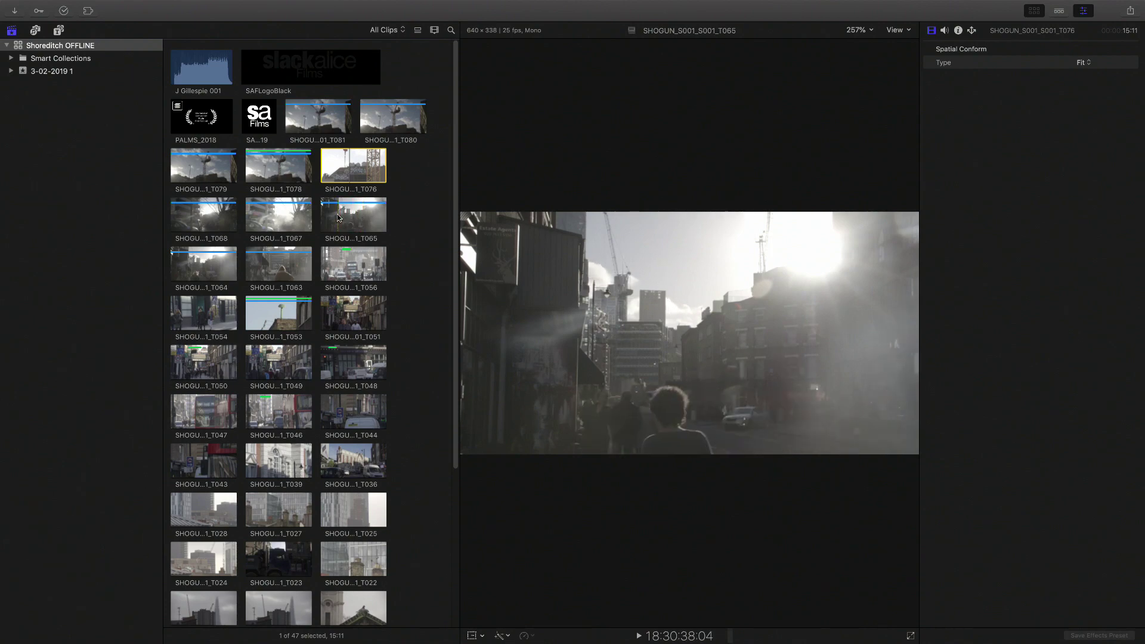
{"action": "left_click", "coordinate": [341, 274]}
{"action": "key", "text": "space"}
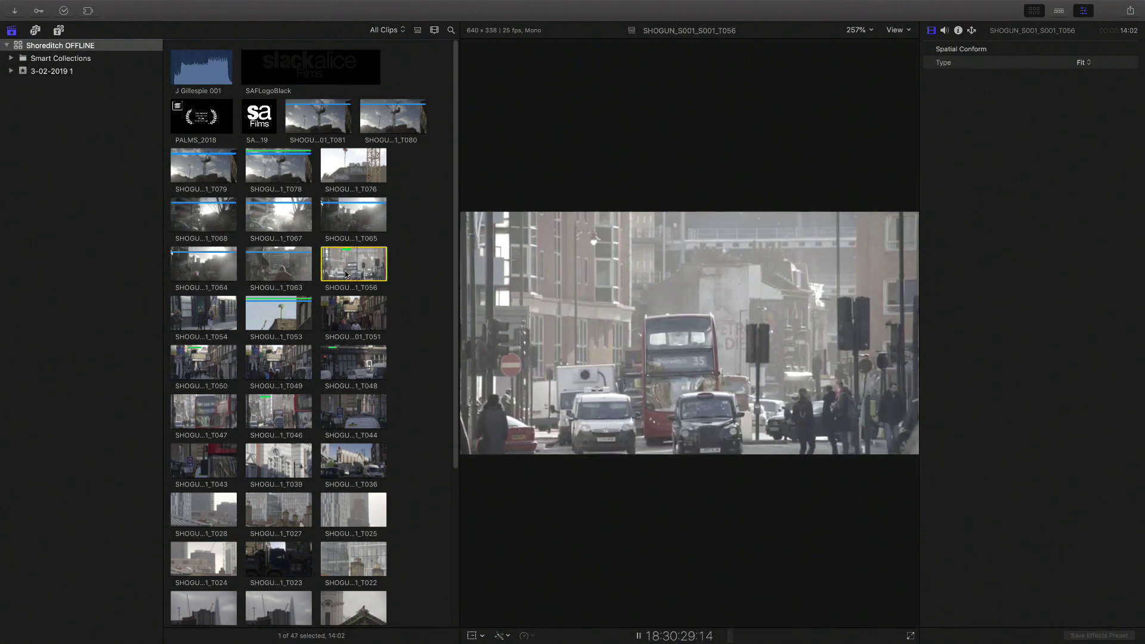
{"action": "left_click", "coordinate": [311, 110]}
Step: Reveal T081's 10.5 MB proxy SHOGUN_S001_S001_T081.mov.mp4 in Finder, then return to Final Cut Pro
{"action": "right_click", "coordinate": [309, 111]}
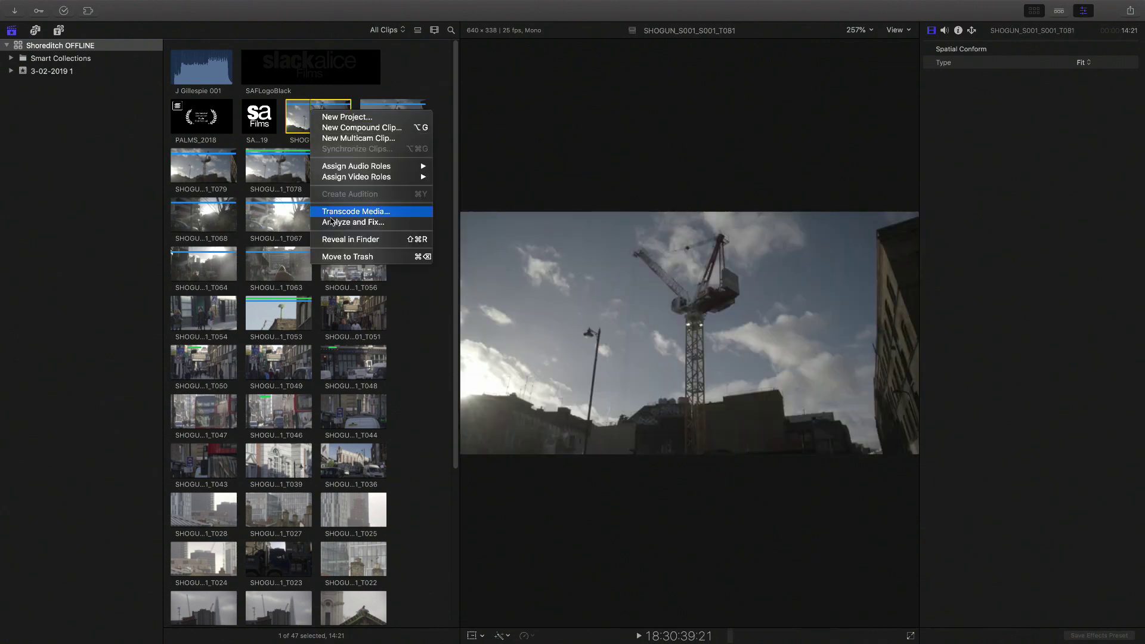
{"action": "left_click", "coordinate": [354, 244]}
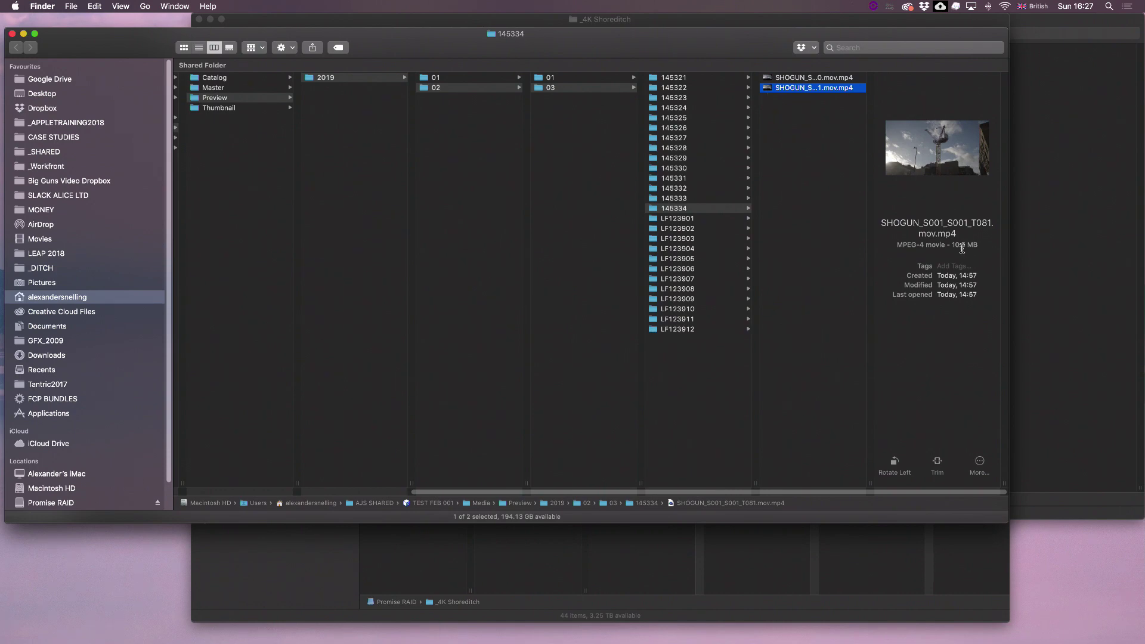
{"action": "key", "text": "super+Tab"}
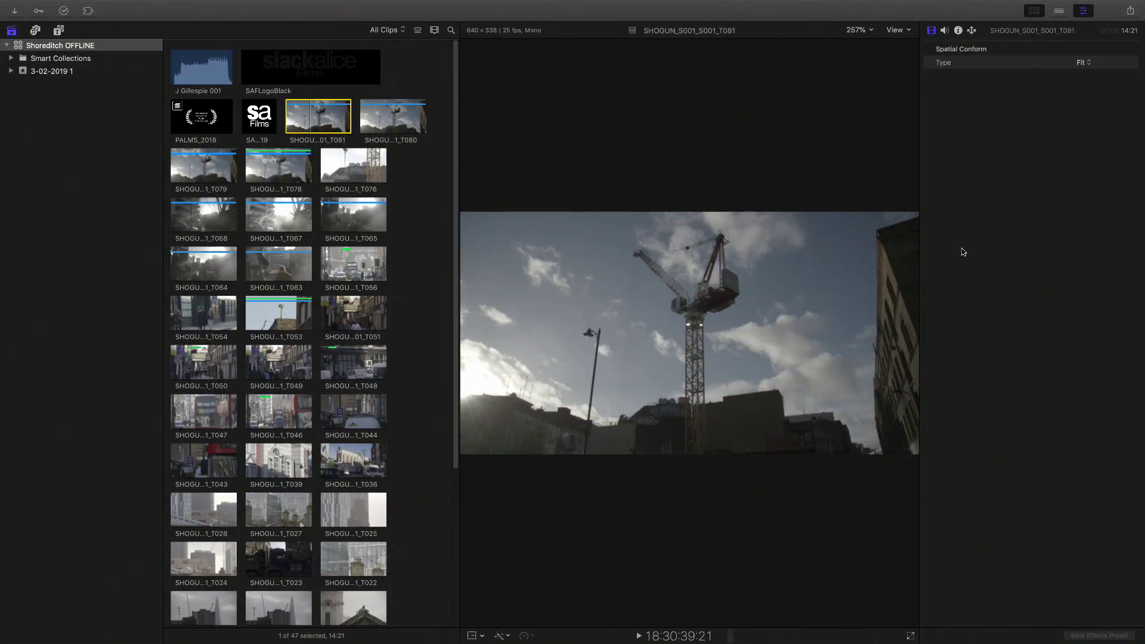
{"action": "left_click", "coordinate": [181, 68]}
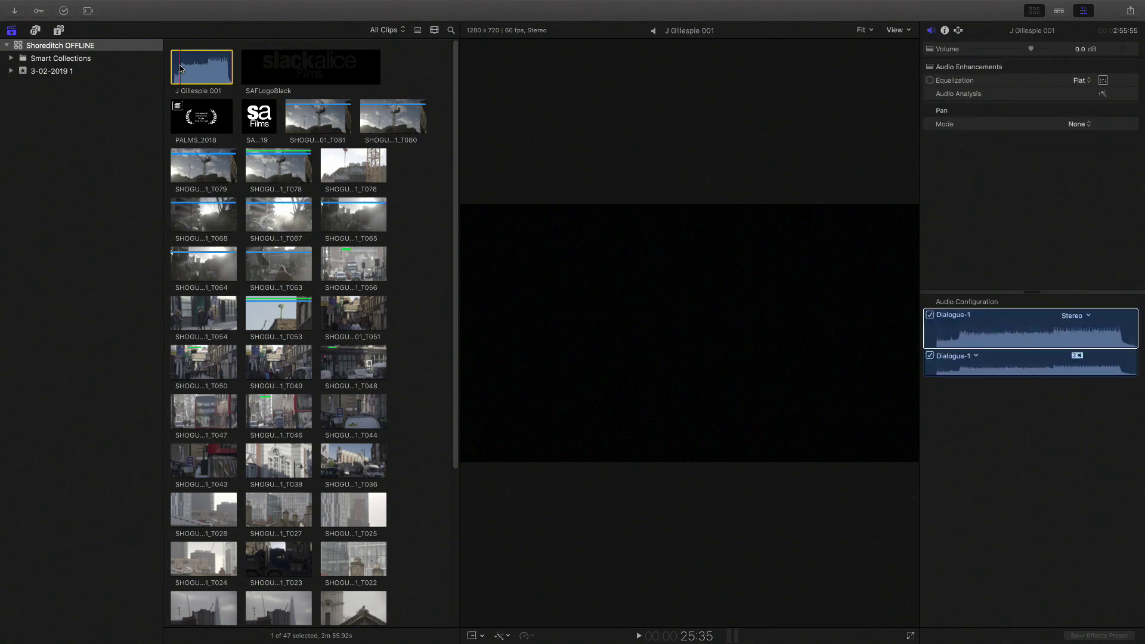
{"action": "left_click", "coordinate": [200, 119]}
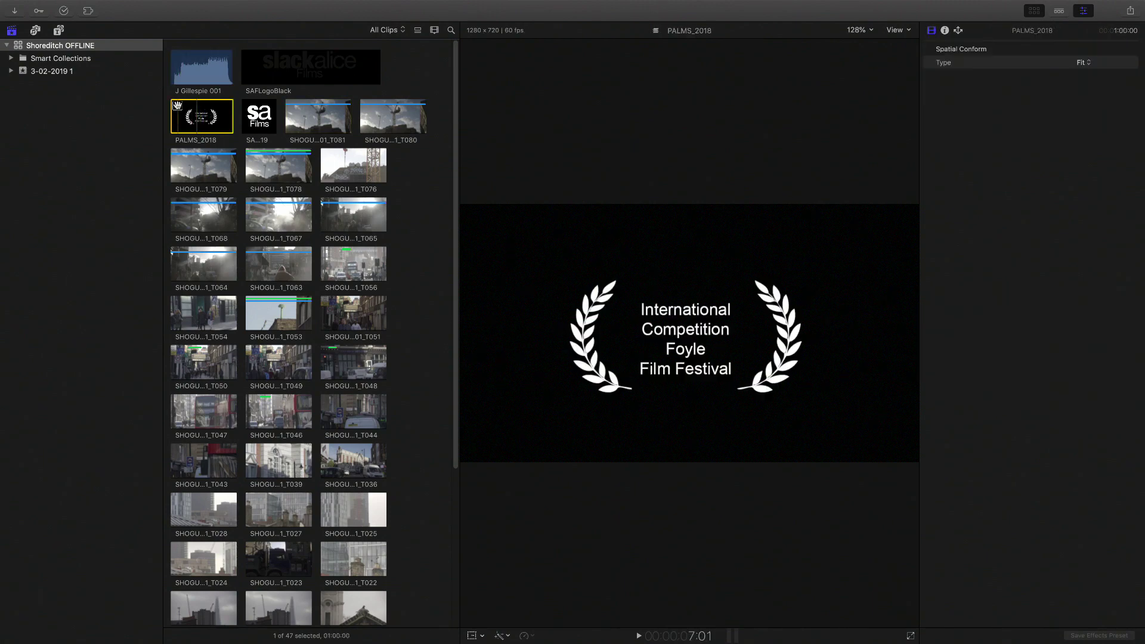
{"action": "left_click", "coordinate": [259, 121]}
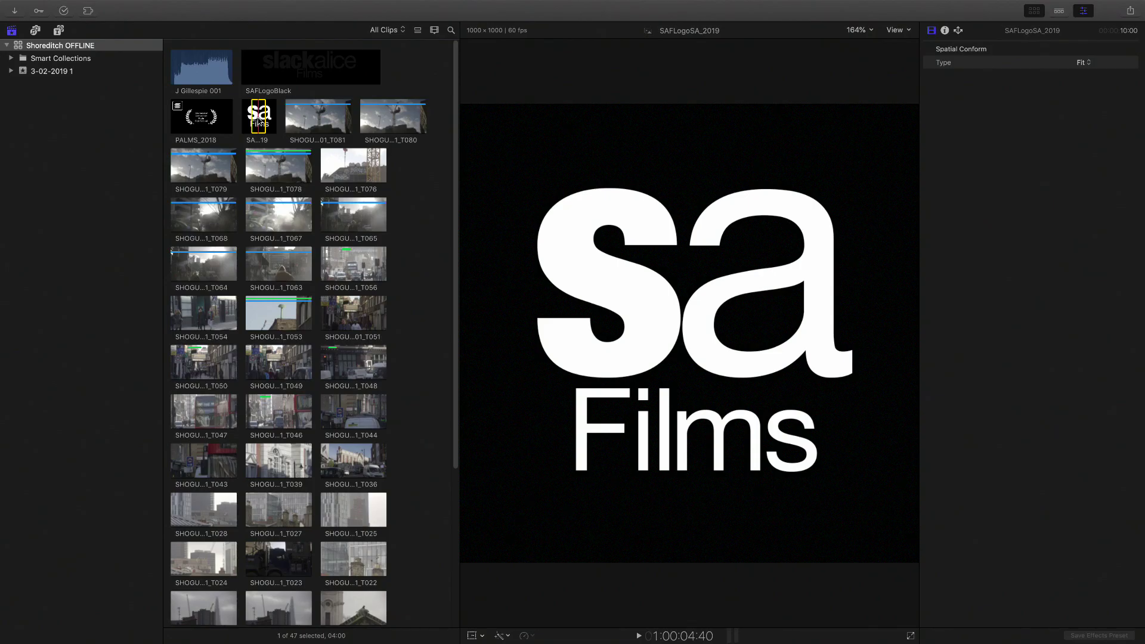
{"action": "left_click", "coordinate": [18, 47]}
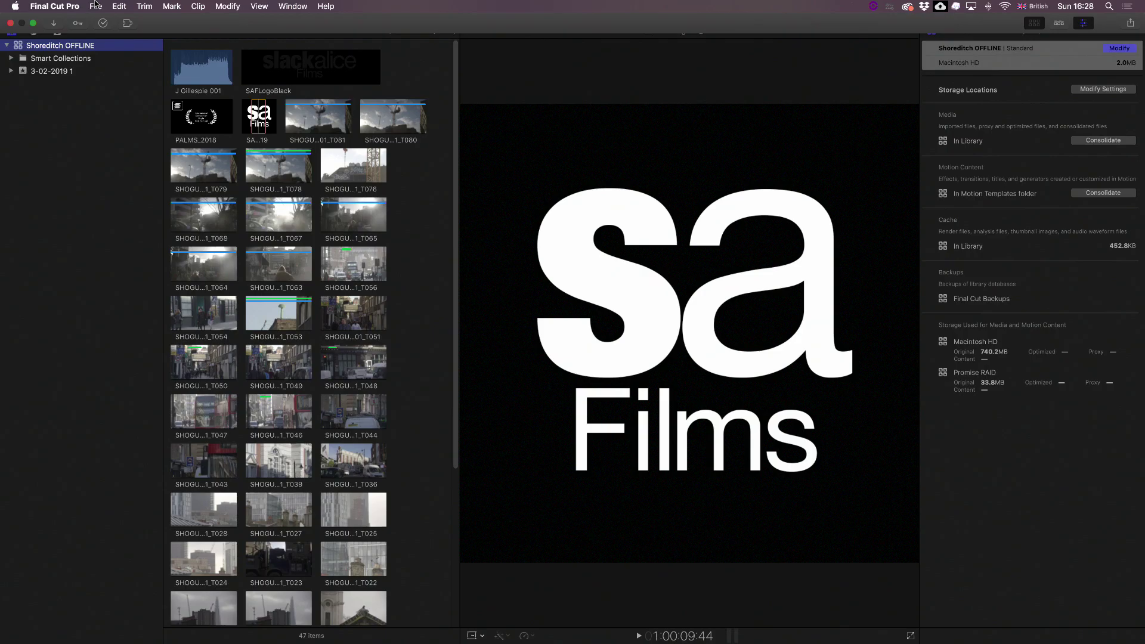
{"action": "left_click", "coordinate": [96, 6]}
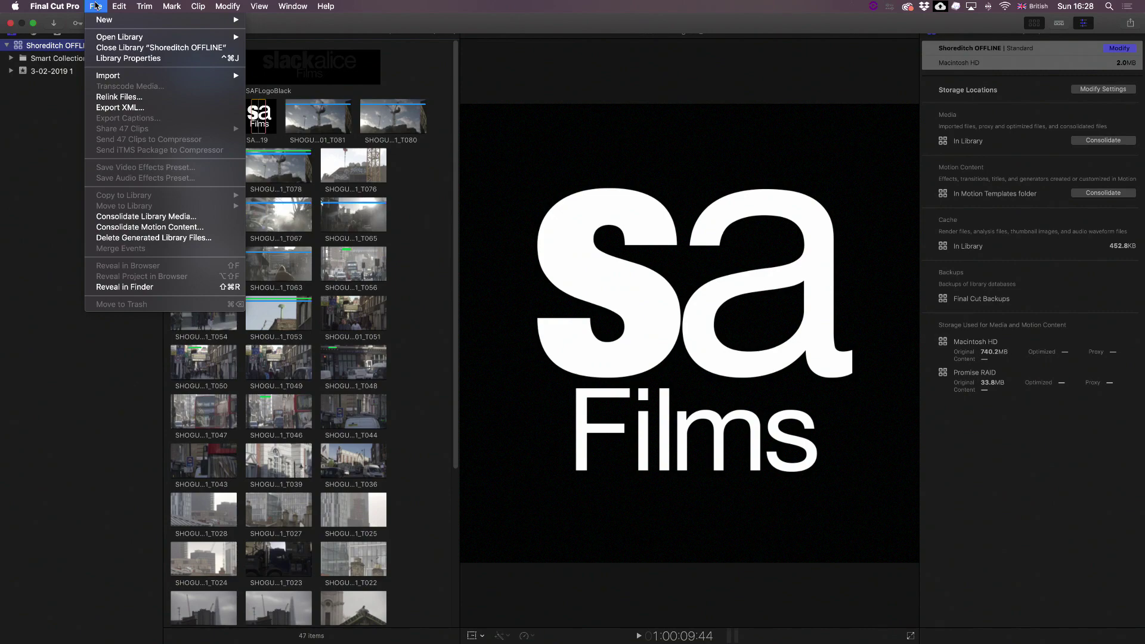
Step: Consolidate original media into Shoreditch OFFLINE, leaving Optimized and Proxy unchecked, putting 774.0 MB on Macintosh HD
{"action": "left_click", "coordinate": [122, 218]}
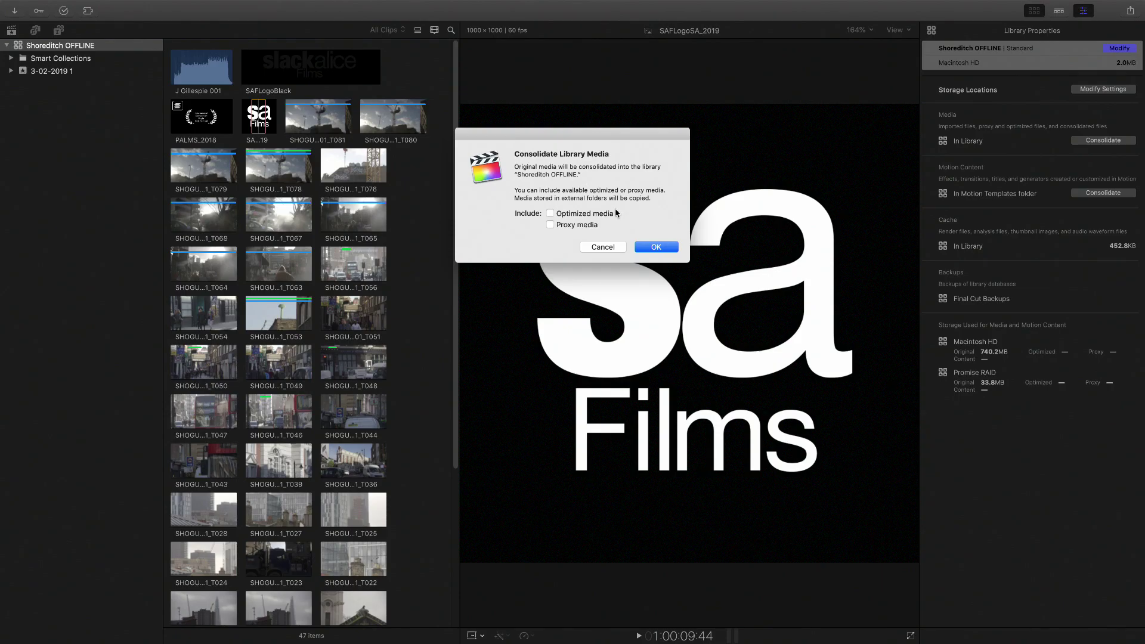
{"action": "left_click", "coordinate": [666, 248]}
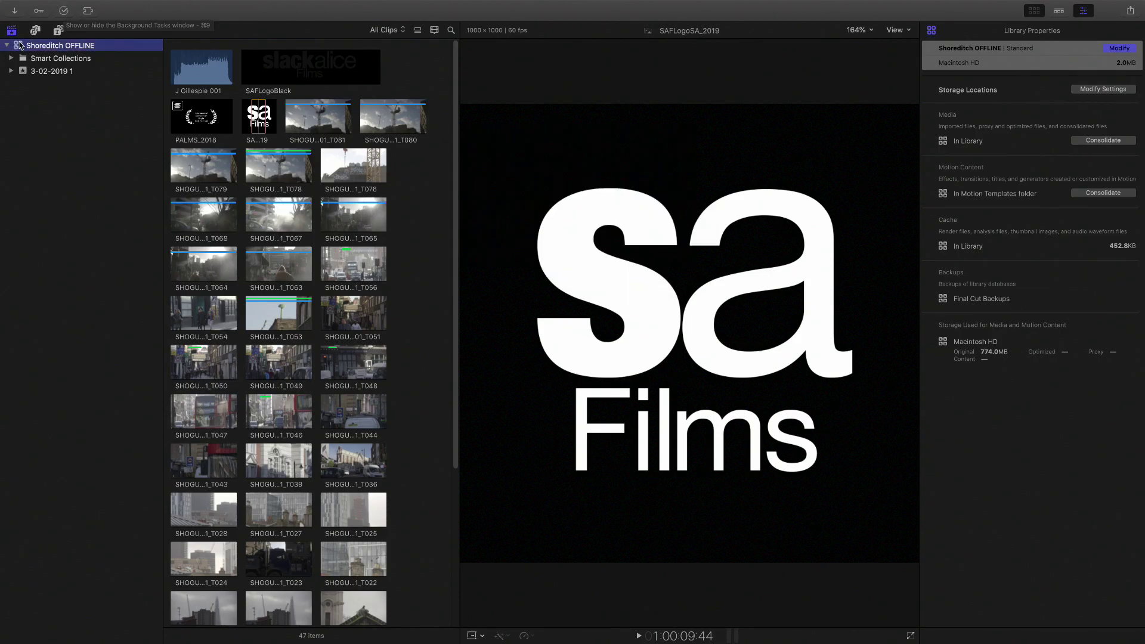
{"action": "right_click", "coordinate": [18, 47]}
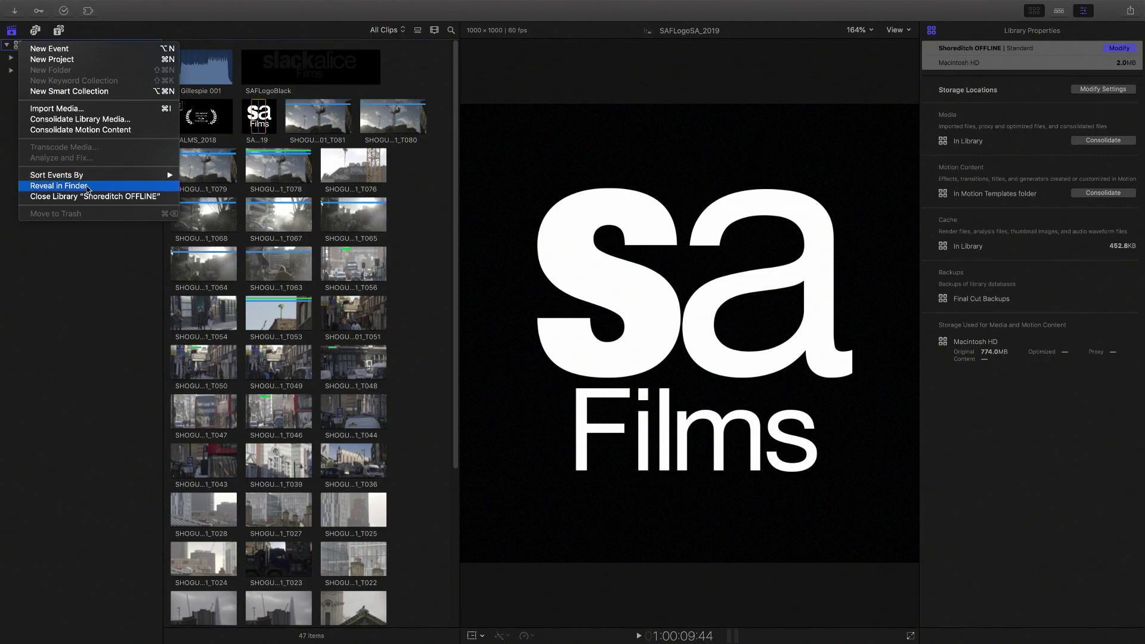
{"action": "left_click", "coordinate": [87, 186]}
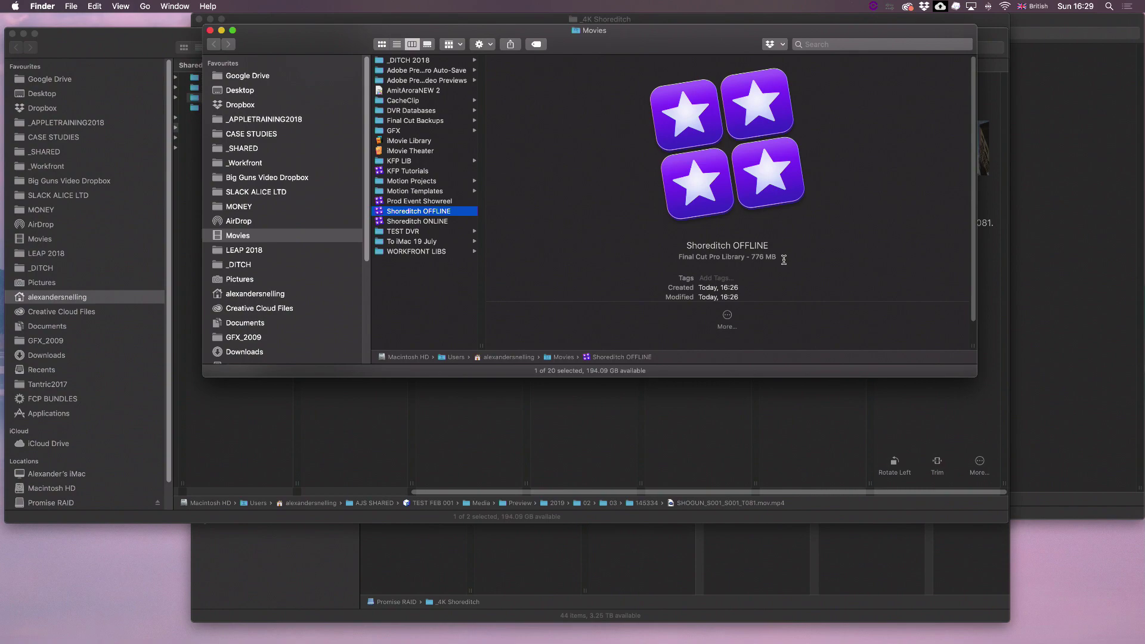
{"action": "key", "text": "super+w"}
{"action": "left_click", "coordinate": [471, 33]}
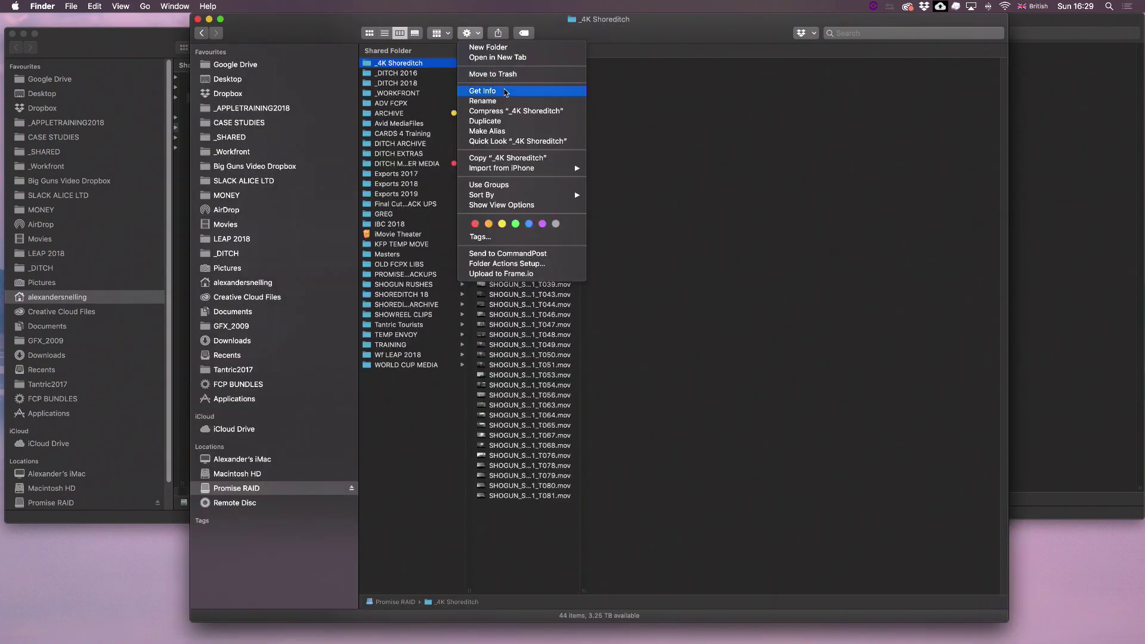
{"action": "left_click", "coordinate": [505, 92]}
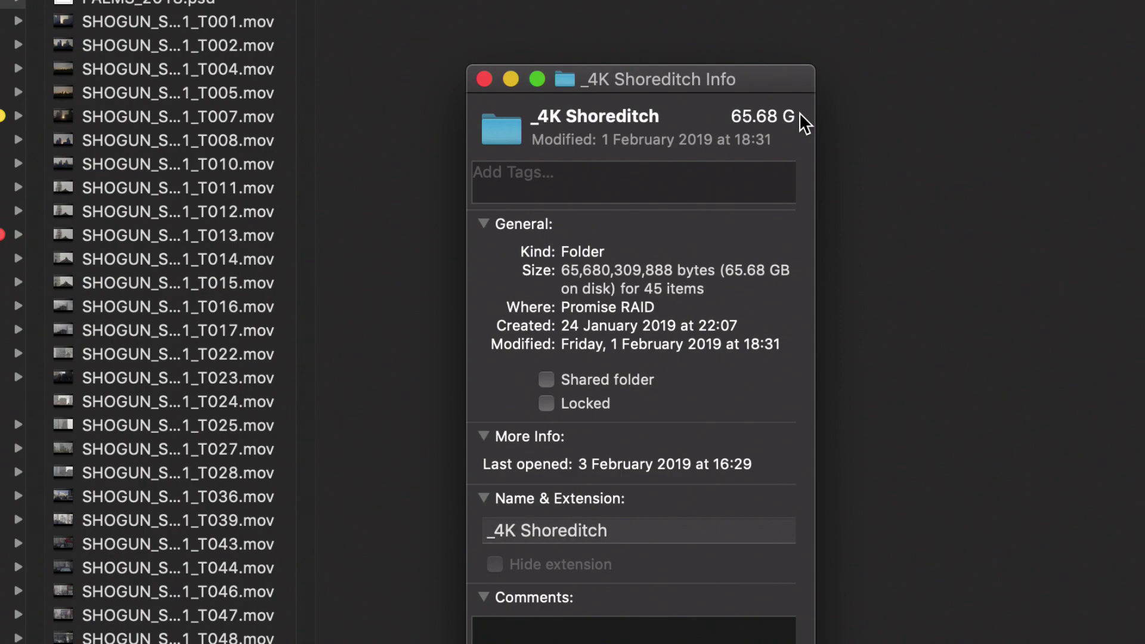
{"action": "key", "text": "super+Tab"}
{"action": "key", "text": "super+Tab"}
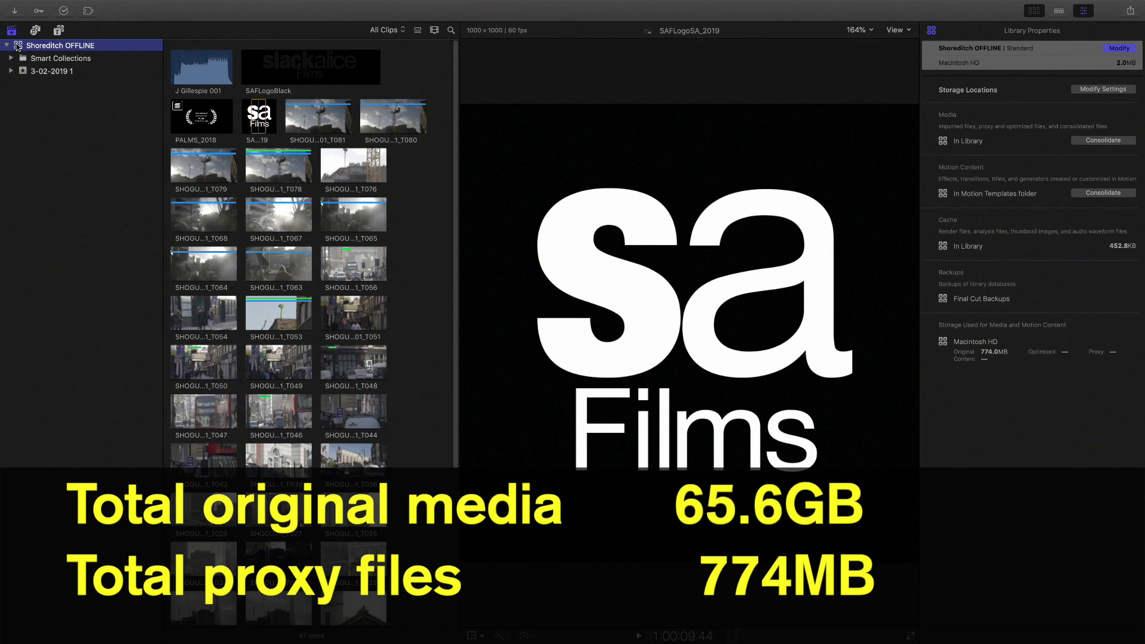
Step: Start a new 4K 4096x2160 25p ProRes 422 project named SD Online
{"action": "left_click", "coordinate": [96, 6]}
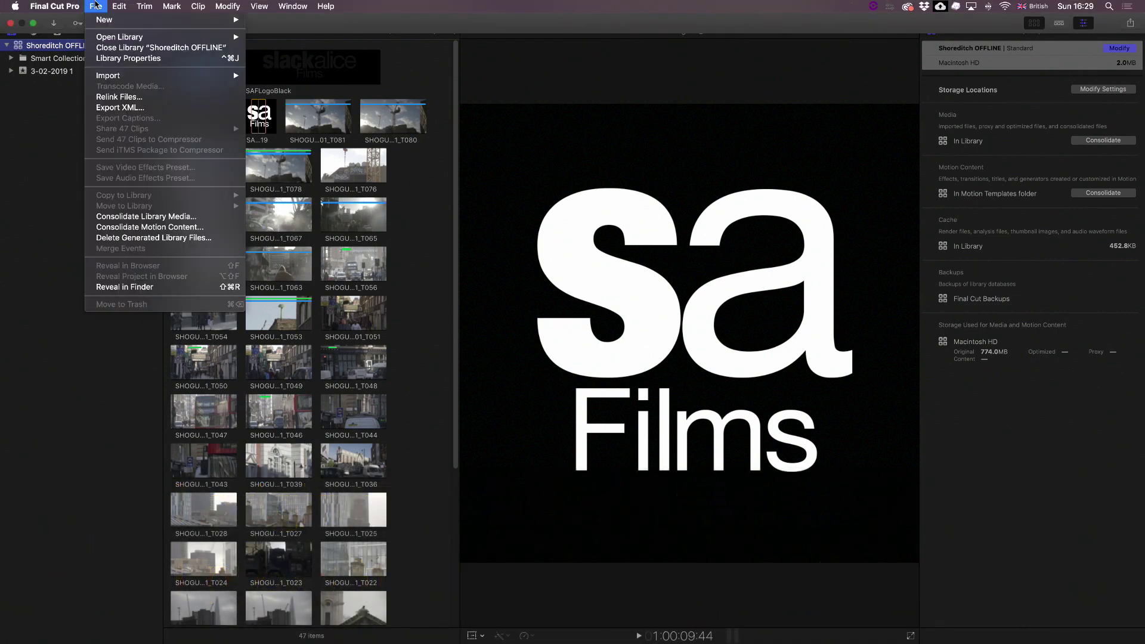
{"action": "mouse_move", "coordinate": [100, 23]}
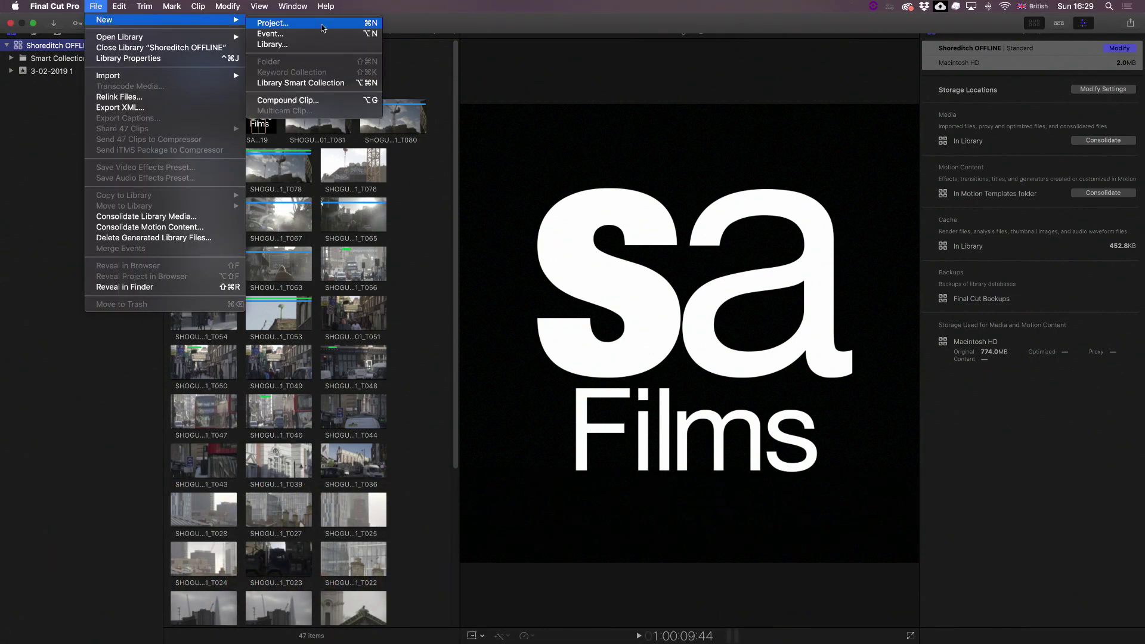
{"action": "left_click", "coordinate": [273, 23]}
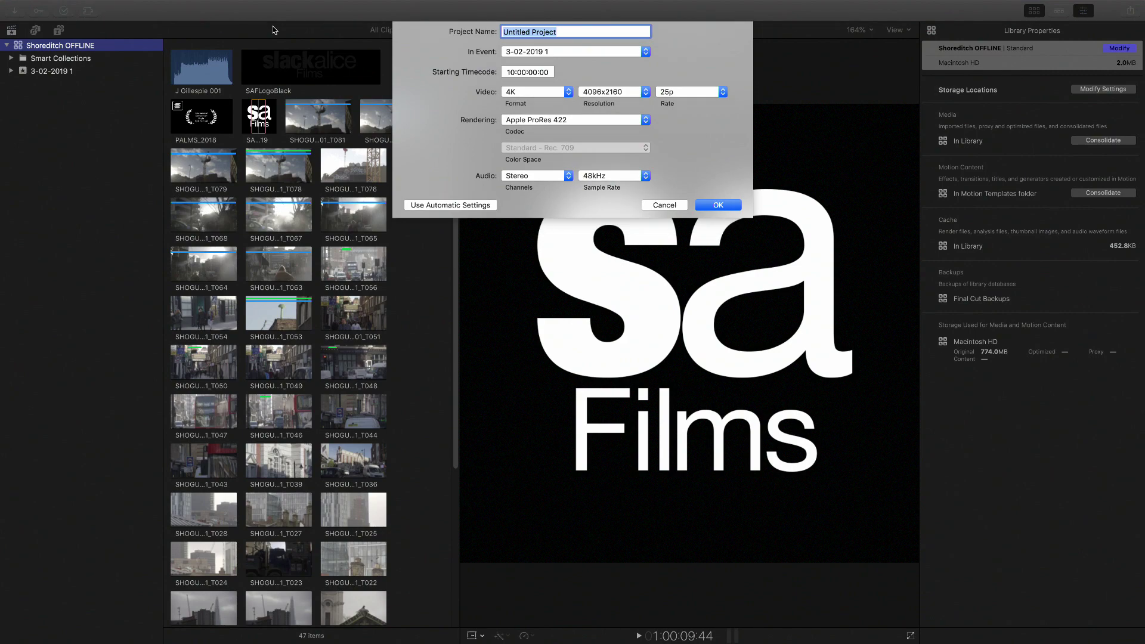
{"action": "type", "text": "SD Online"}
Step: Create the SD Online project and overlay the SAFLogoSA_2019 stills logo above the whole storyline
{"action": "left_click", "coordinate": [715, 205]}
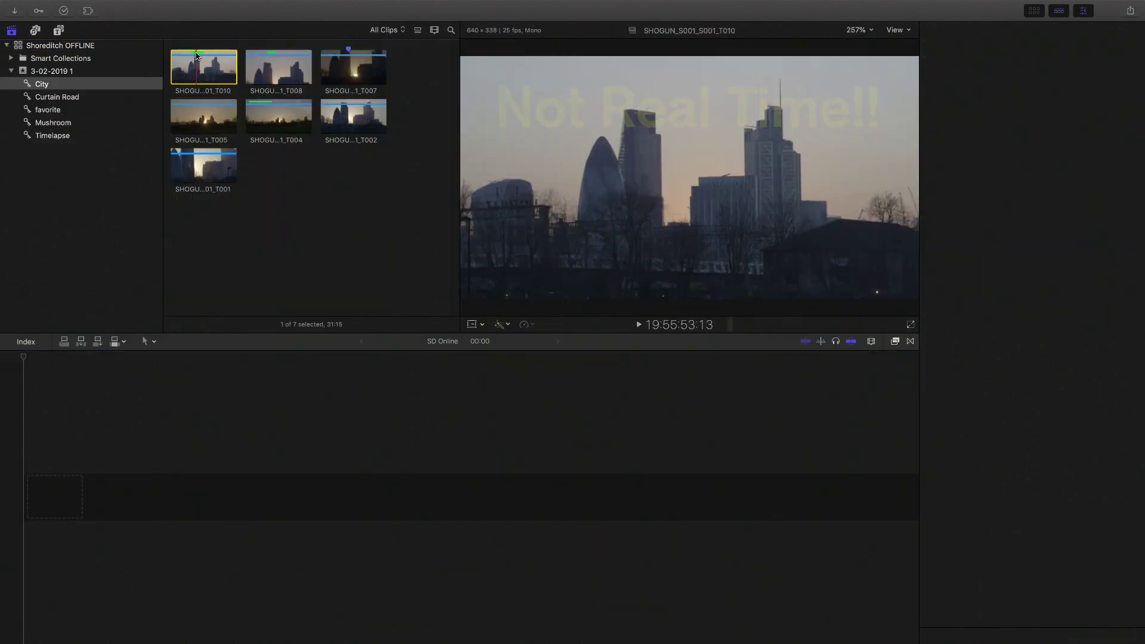
{"action": "left_click", "coordinate": [43, 122]}
{"action": "left_click", "coordinate": [408, 67]}
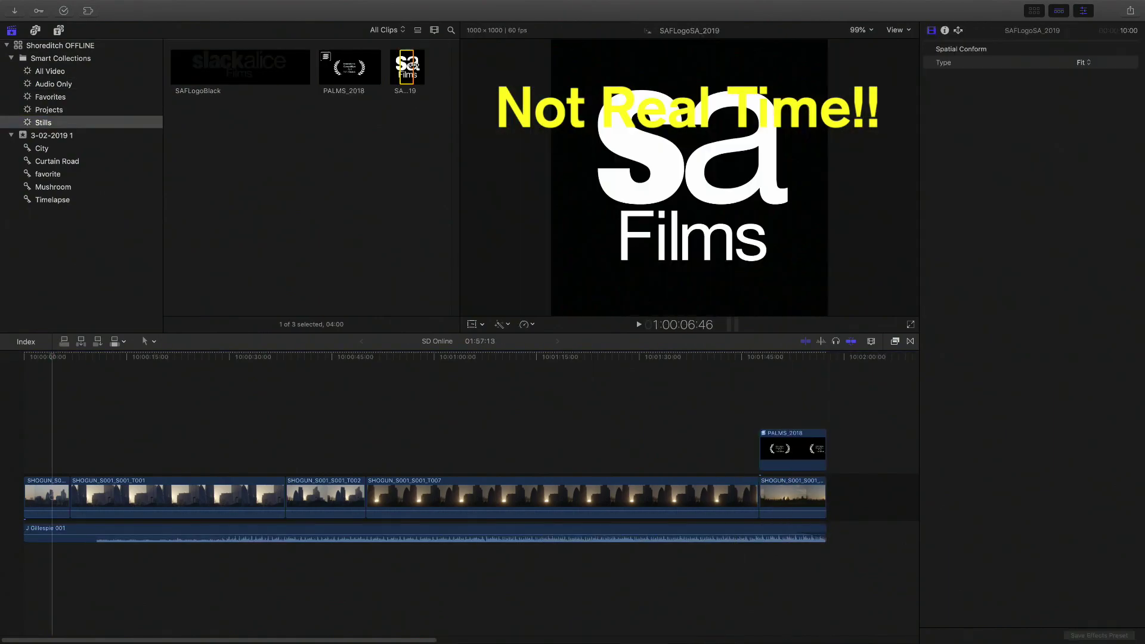
{"action": "left_click_drag", "start_coordinate": [408, 67], "coordinate": [36, 448]}
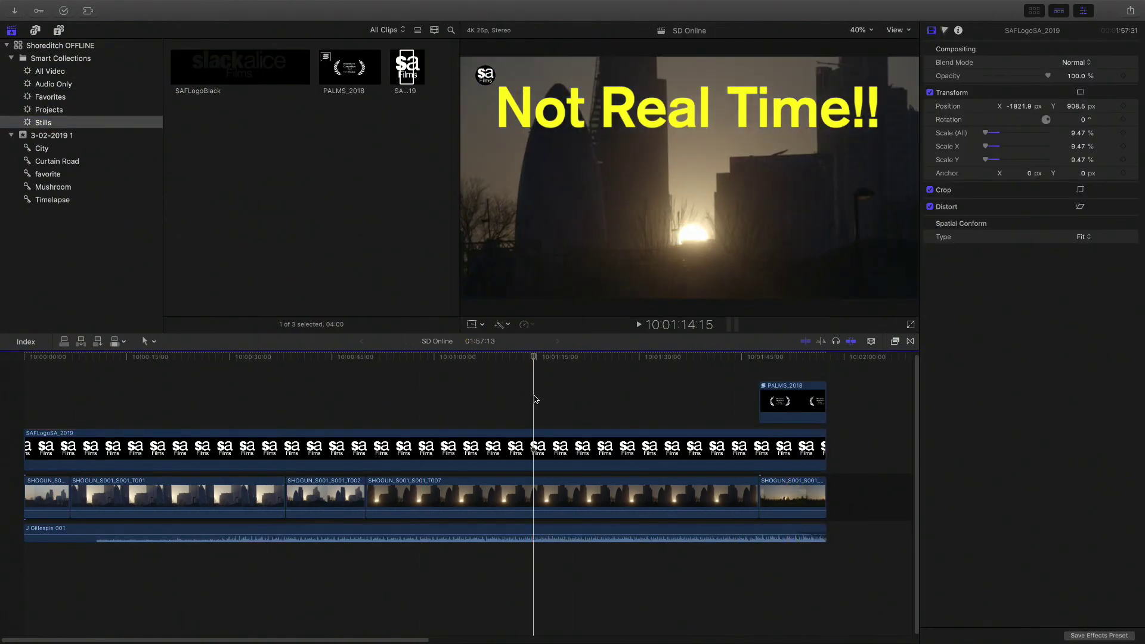
{"action": "left_click", "coordinate": [422, 447]}
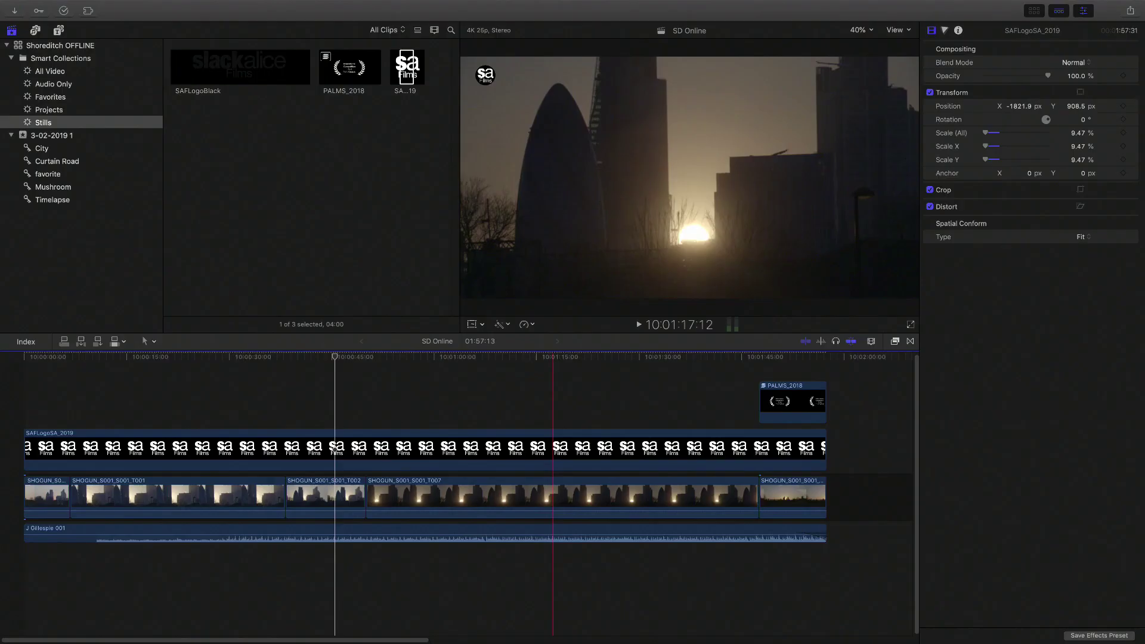
{"action": "key", "text": "alt+semicolon"}
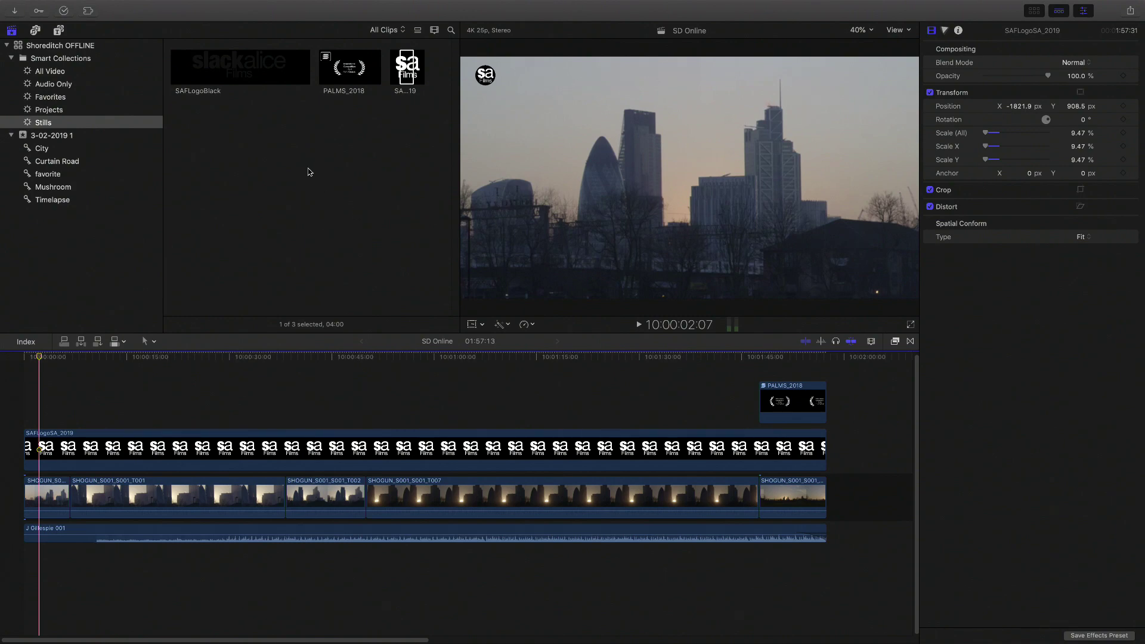
Step: Send the SD Online project to the KeyFlow Pro 2 extension for hi-res clip replacement
{"action": "left_click", "coordinate": [49, 109]}
{"action": "left_click", "coordinate": [88, 10]}
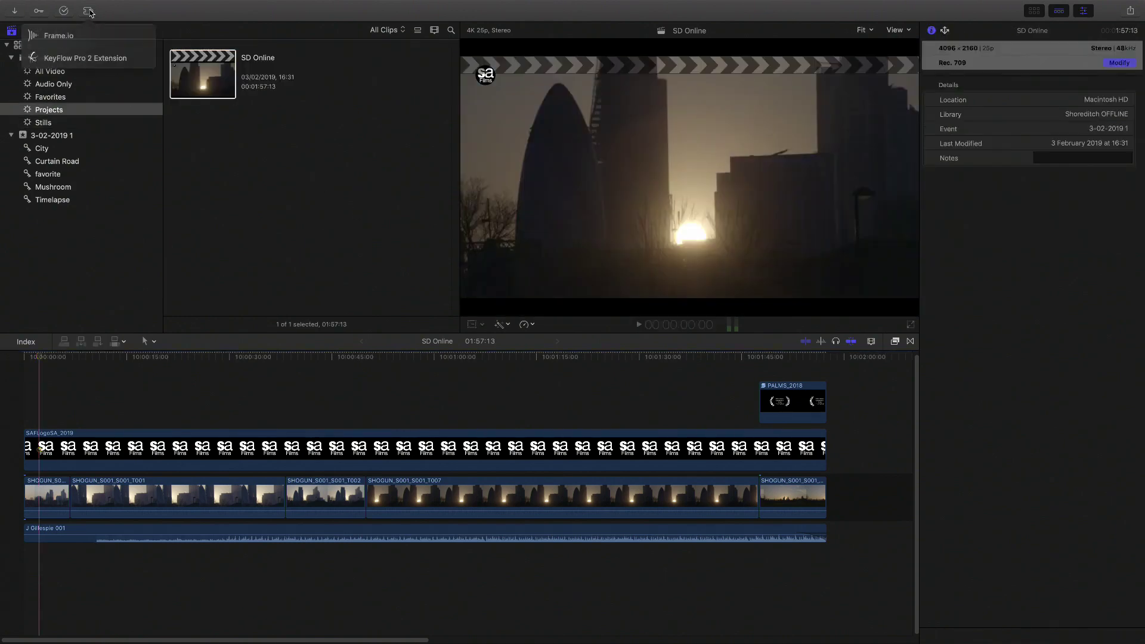
{"action": "left_click", "coordinate": [86, 57]}
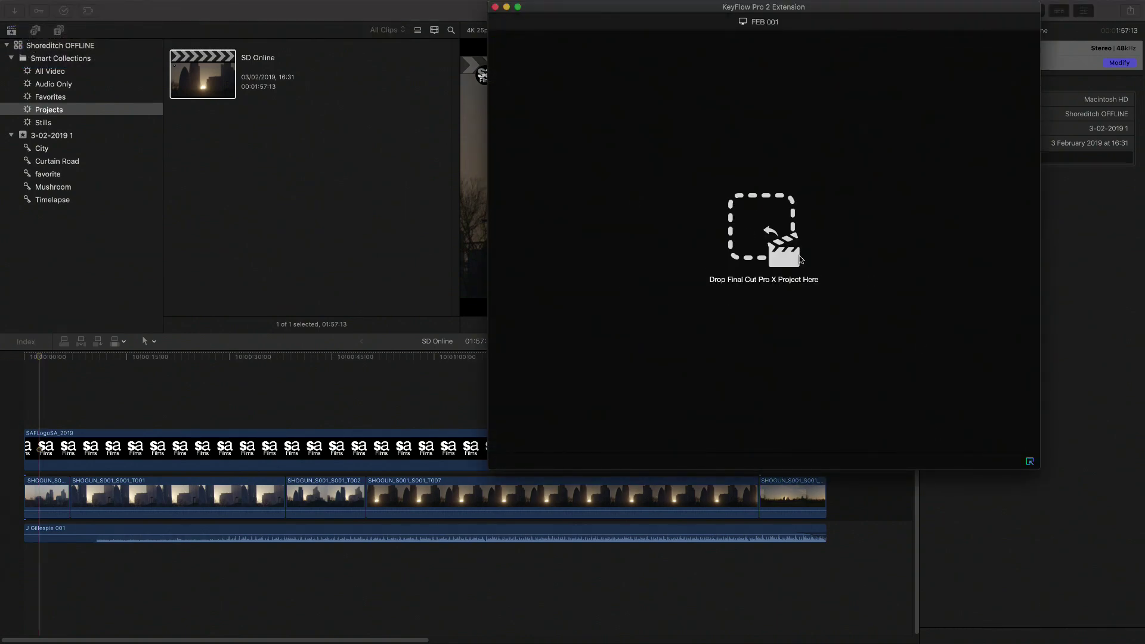
{"action": "left_click_drag", "start_coordinate": [204, 79], "coordinate": [763, 251]}
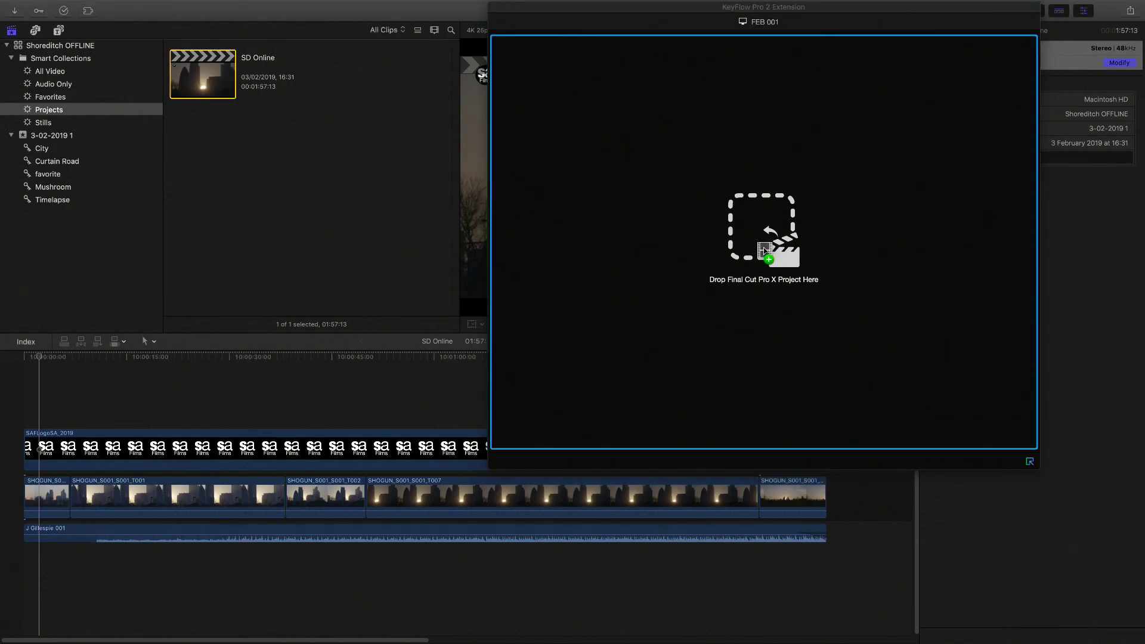
{"action": "left_click_drag", "start_coordinate": [764, 251], "coordinate": [764, 250]}
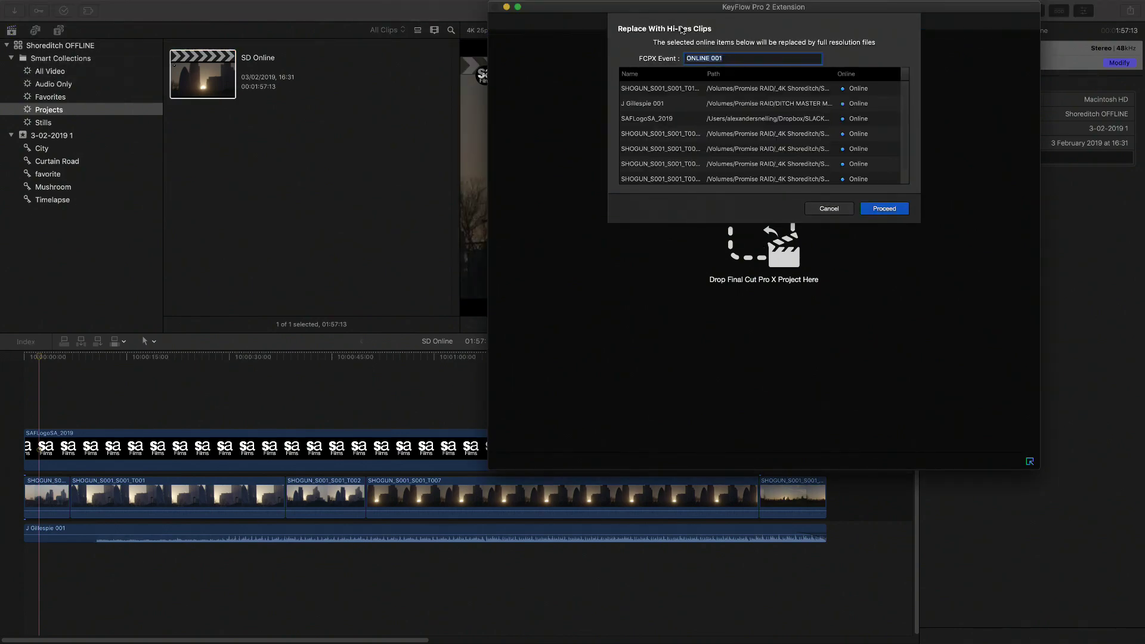
{"action": "left_click", "coordinate": [884, 209]}
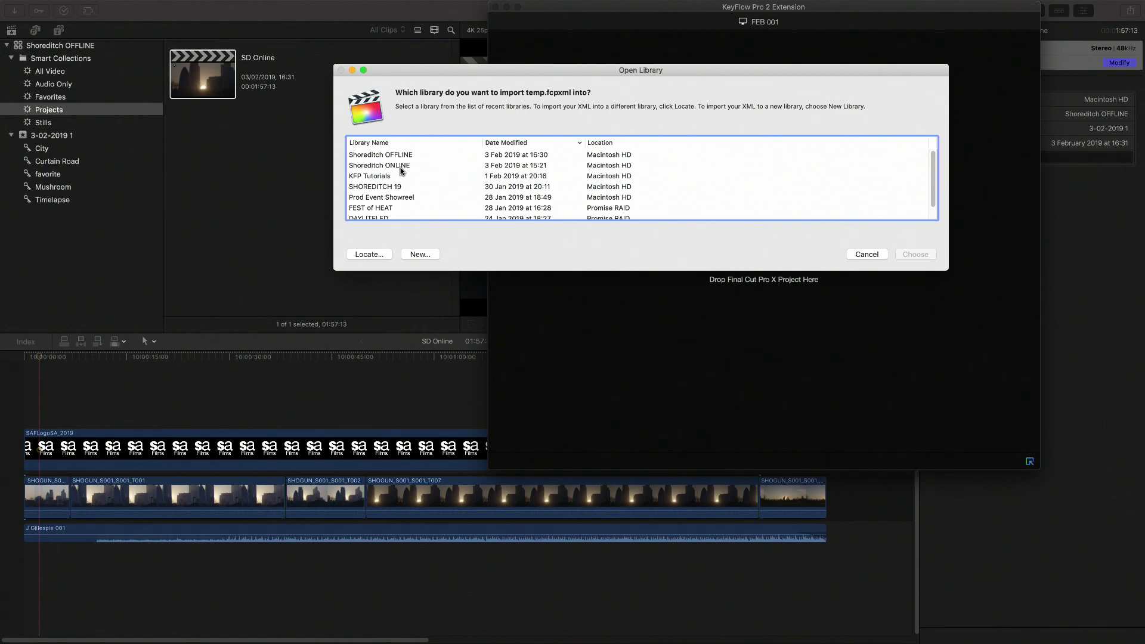
Step: Save the import into a new library named 'ONLINE'
{"action": "left_click", "coordinate": [420, 254]}
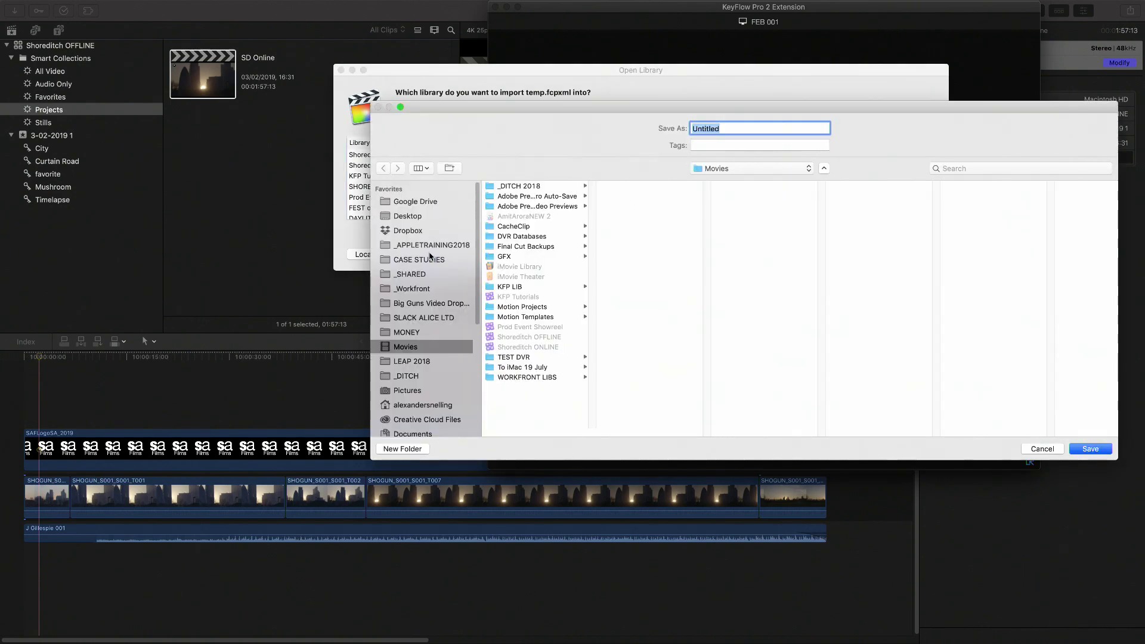
{"action": "type", "text": "ONLINE"}
{"action": "left_click", "coordinate": [1091, 451]}
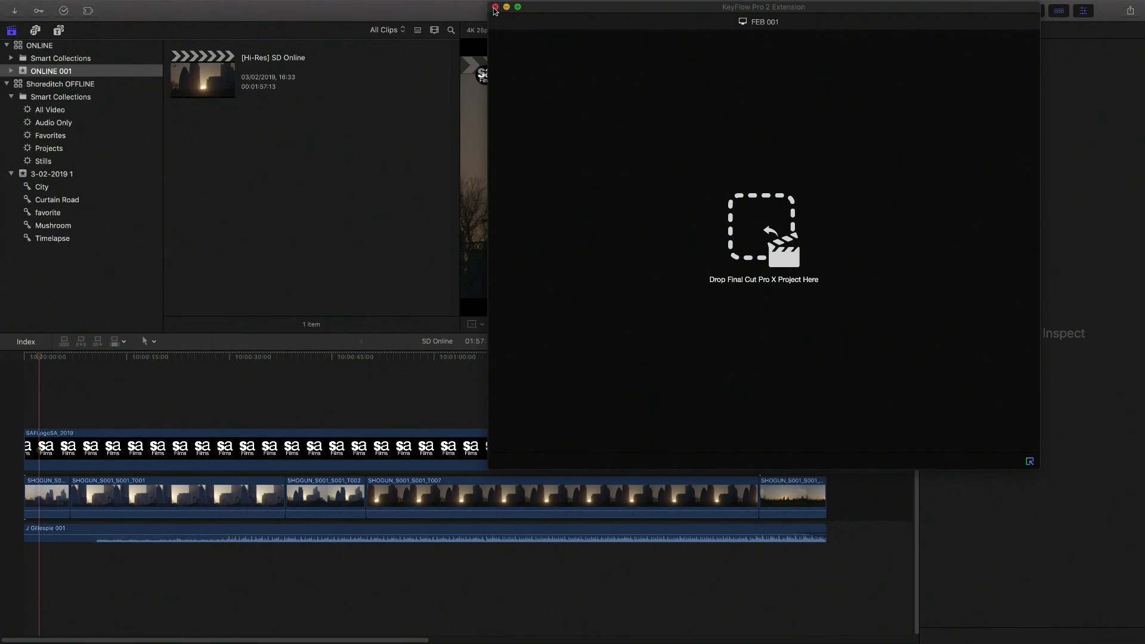
Step: Close KeyFlow, then open [Hi-Res] SD Online from the ONLINE 001 Projects collection, playhead about 11 seconds in
{"action": "left_click", "coordinate": [495, 8]}
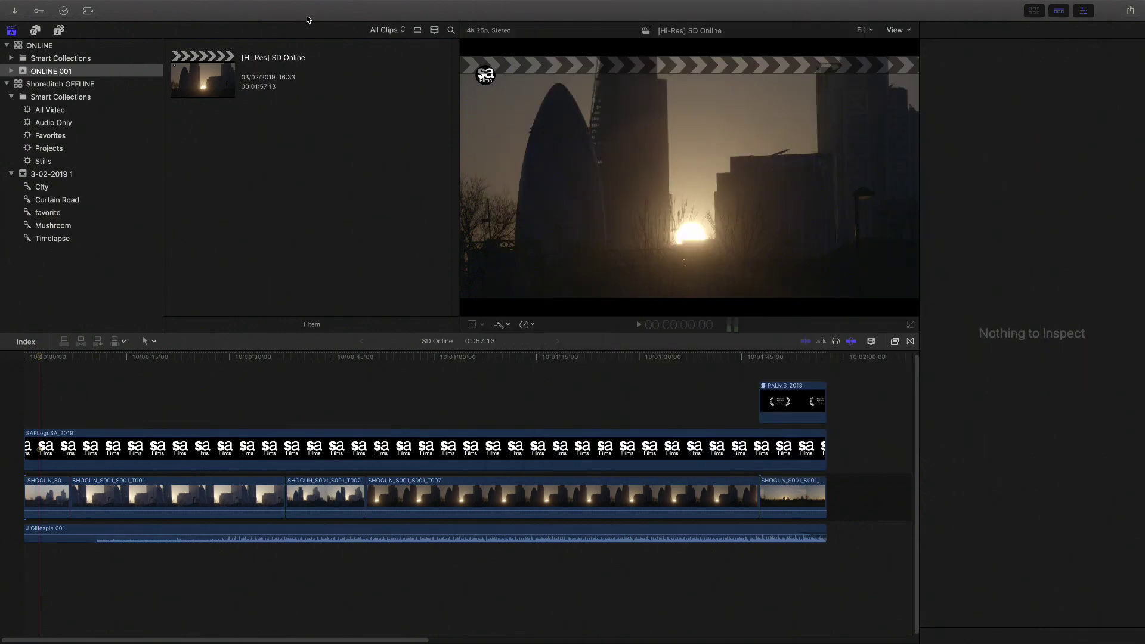
{"action": "left_click", "coordinate": [25, 73]}
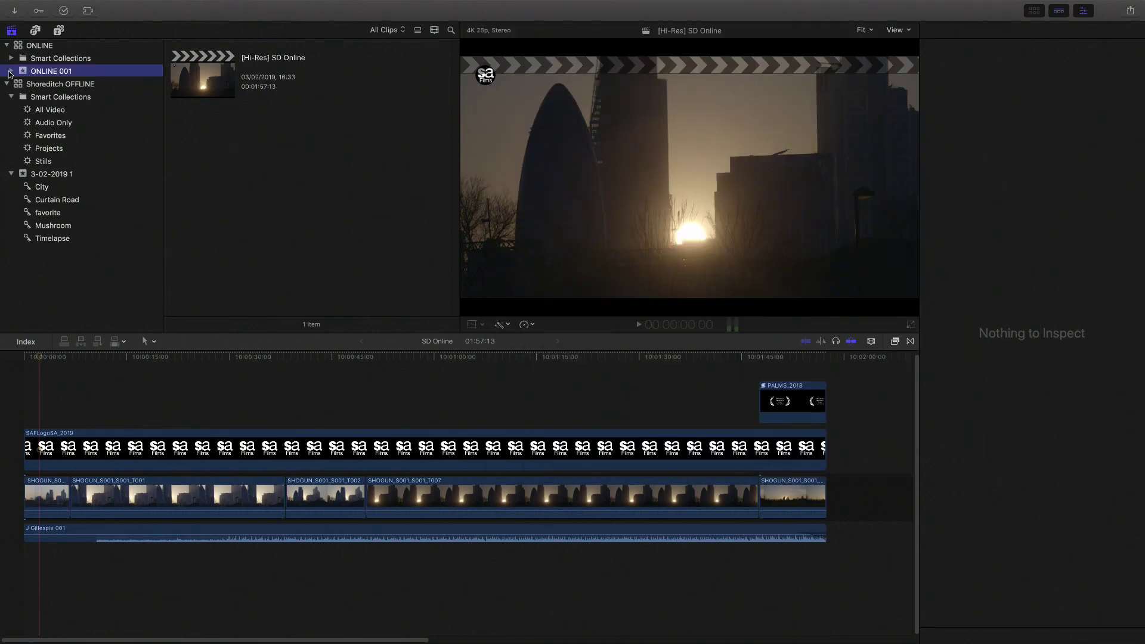
{"action": "left_click", "coordinate": [12, 72]}
{"action": "left_click", "coordinate": [11, 57]}
{"action": "left_click", "coordinate": [45, 109]}
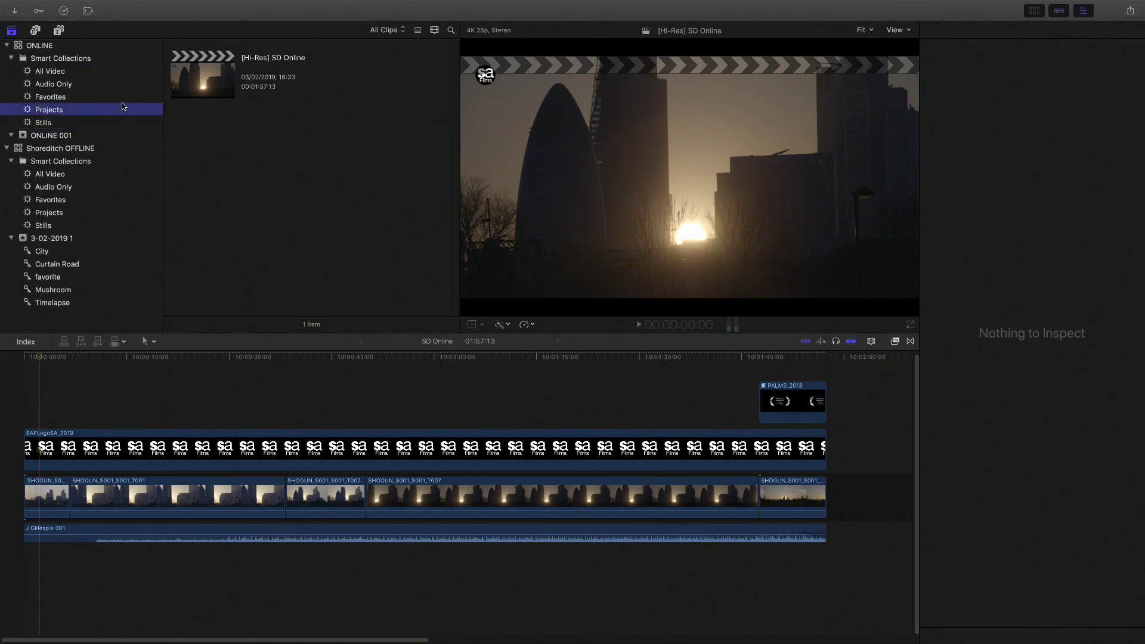
{"action": "double_click", "coordinate": [204, 71]}
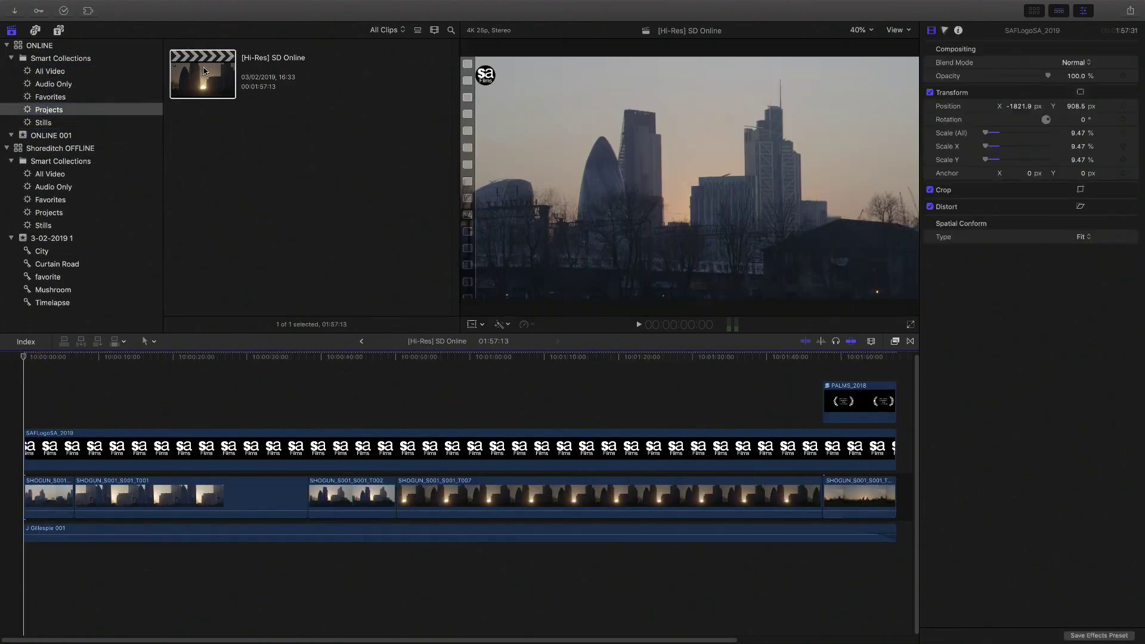
{"action": "left_click", "coordinate": [108, 366]}
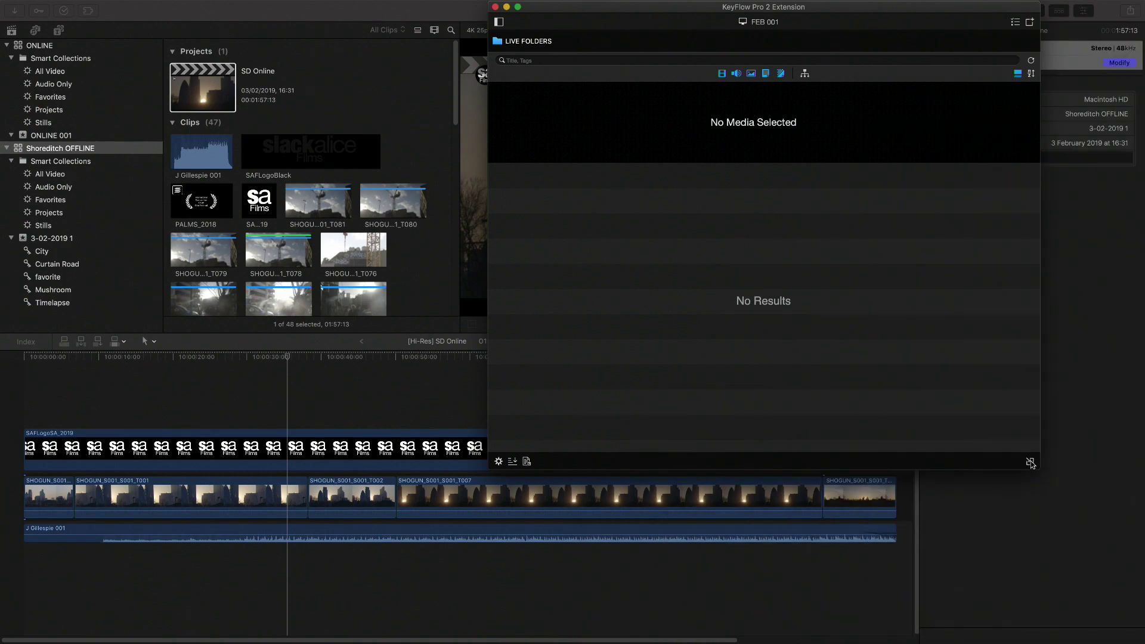
Step: Drop the offline SD Online project into KeyFlow's drop view, then cancel the hi-res replacement
{"action": "left_click", "coordinate": [1031, 460]}
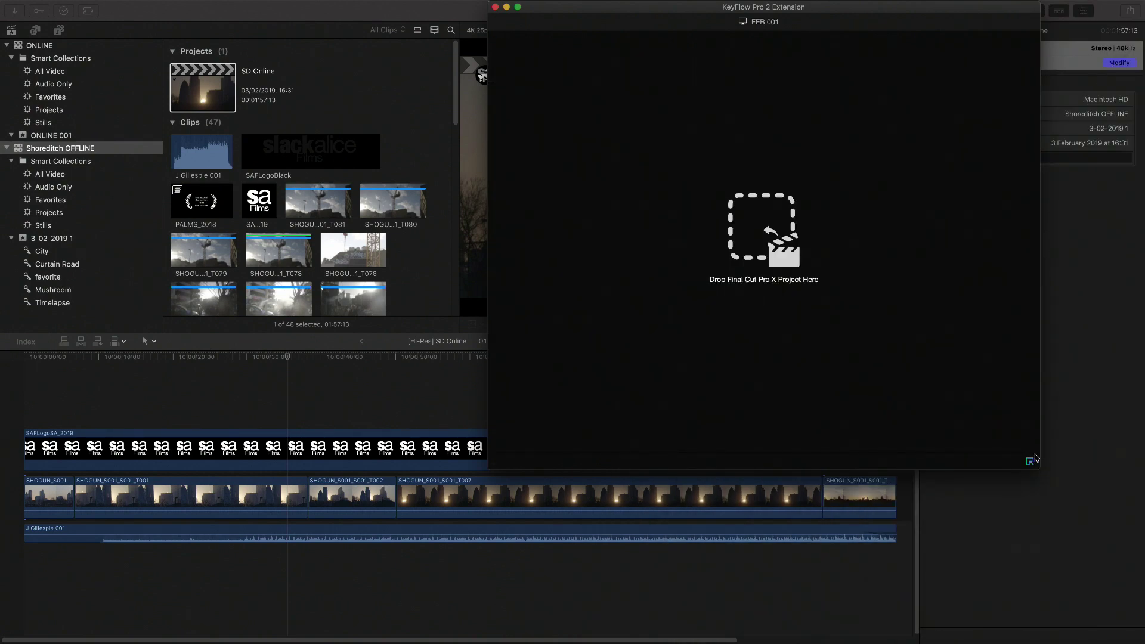
{"action": "left_click_drag", "start_coordinate": [203, 87], "coordinate": [847, 254]}
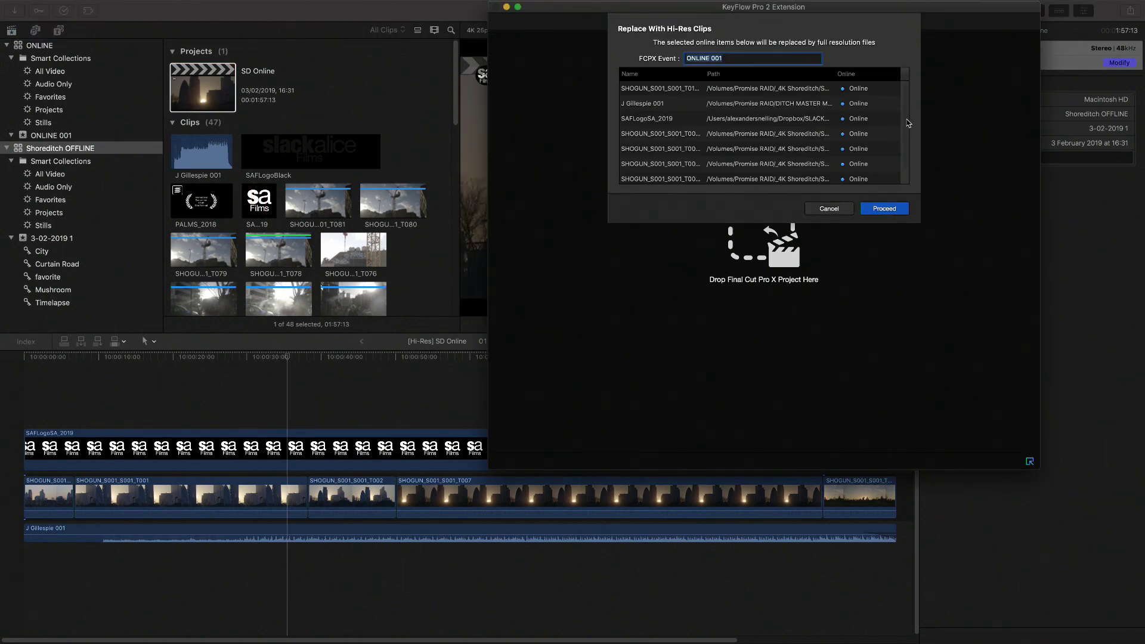
{"action": "left_click", "coordinate": [834, 210]}
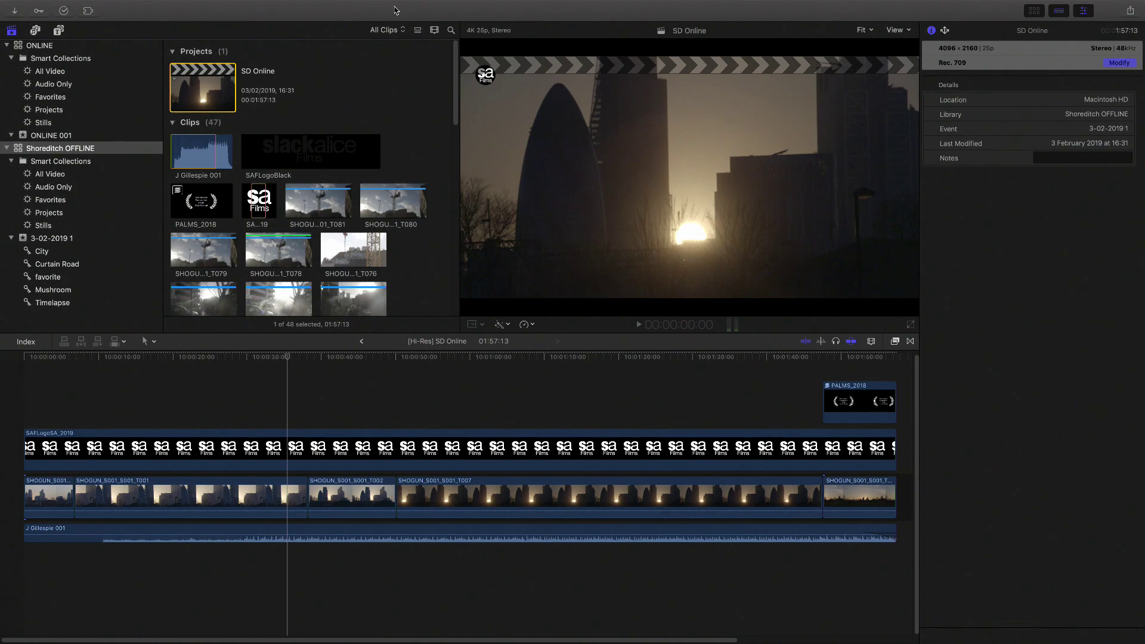